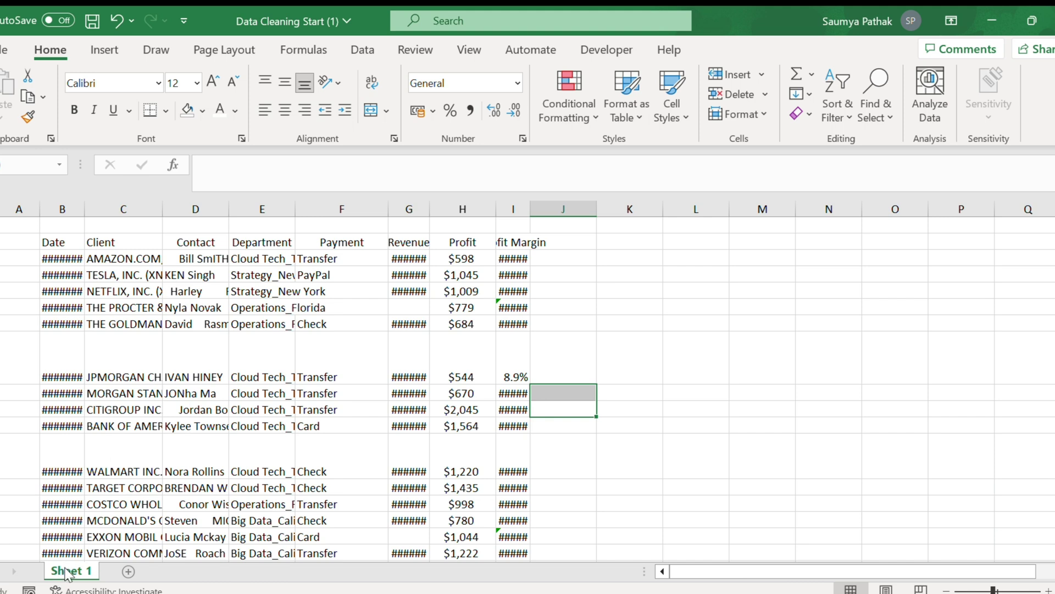
Step: Fit column B's width so the dates show fully
double_click(85, 215)
drag(129, 209, 89, 209)
scroll(59, 342, down, 1)
Step: Inspect the tall JPMORGAN, WALMART, HOME DEPOT and INTEL rows
click(1, 308)
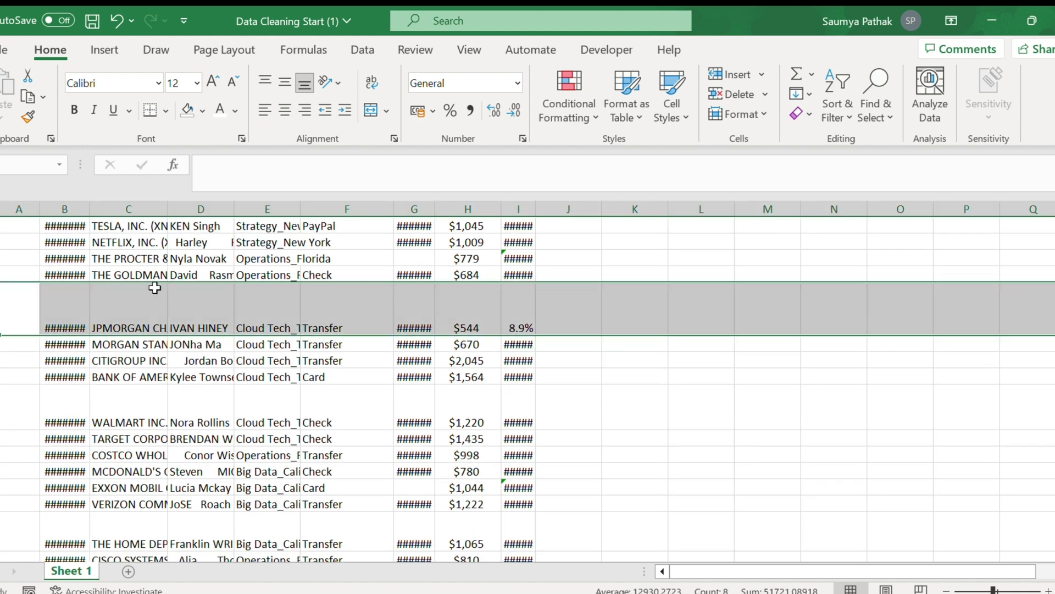
click(2, 425)
scroll(130, 456, down, 1)
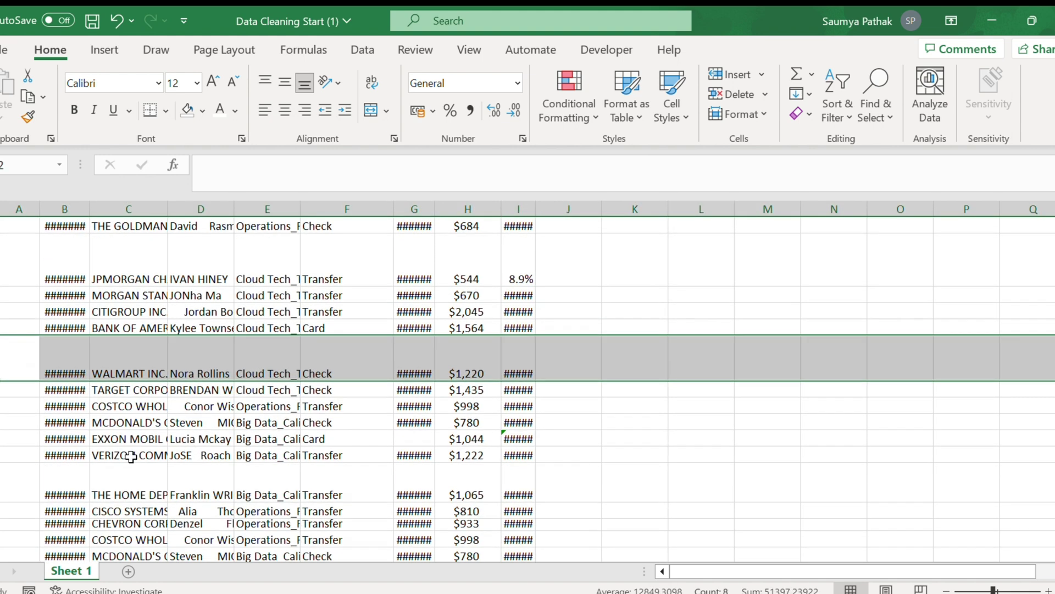
click(1, 482)
scroll(294, 477, down, 2)
click(1, 498)
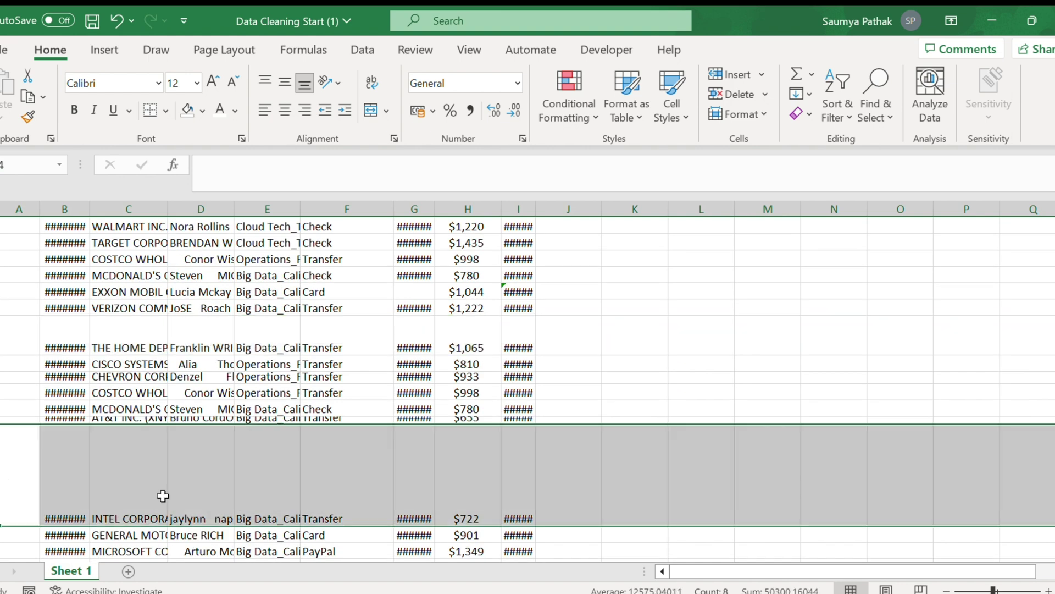
scroll(160, 497, down, 3)
scroll(215, 498, up, 8)
Step: Try autofitting the Revenue column, then undo the widening
click(406, 221)
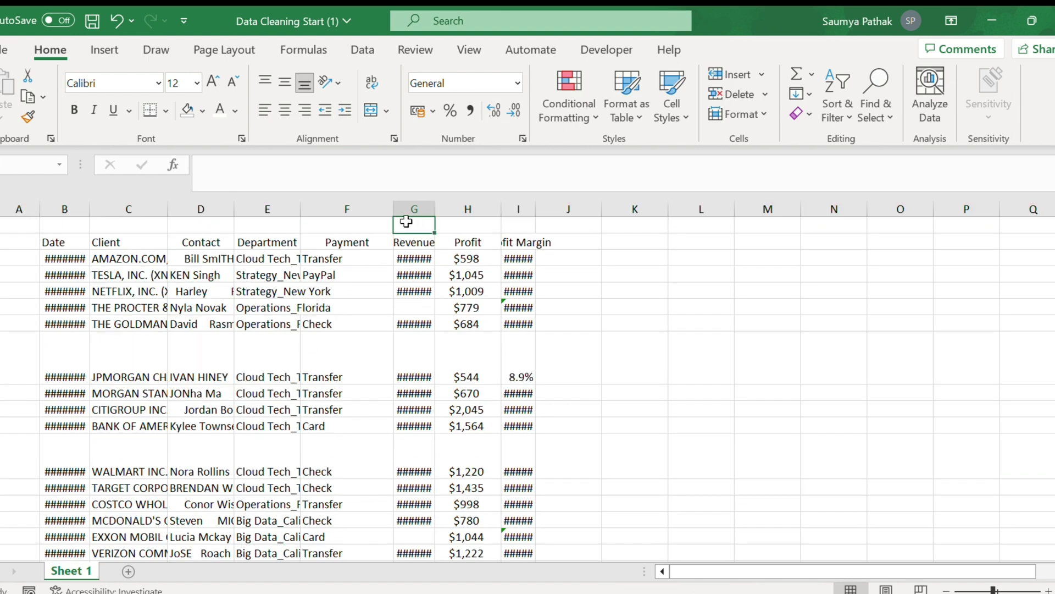
double_click(436, 206)
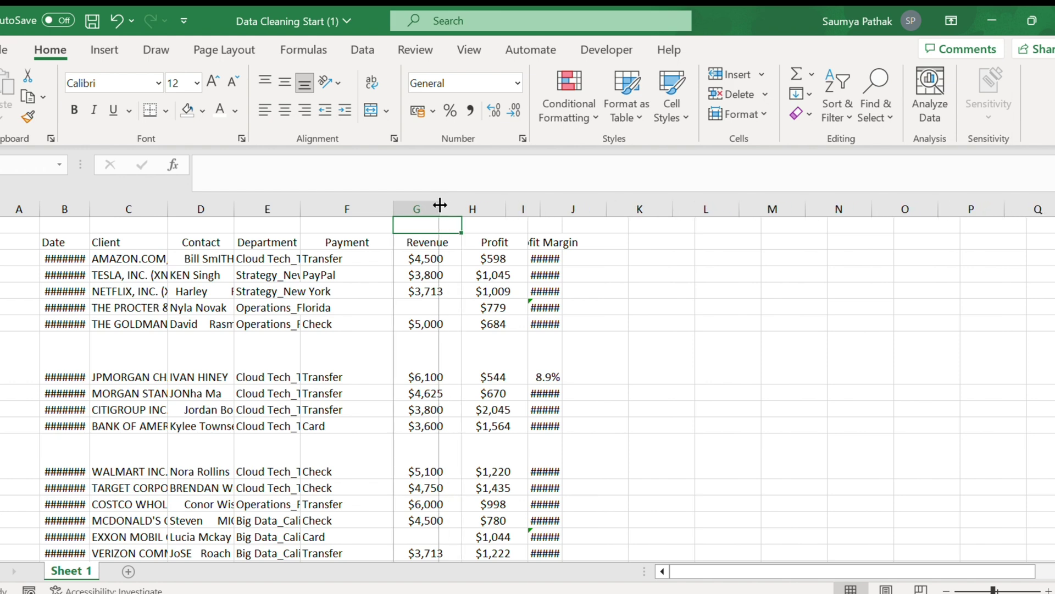
key(ctrl+z)
scroll(425, 330, down, 2)
scroll(354, 431, up, 2)
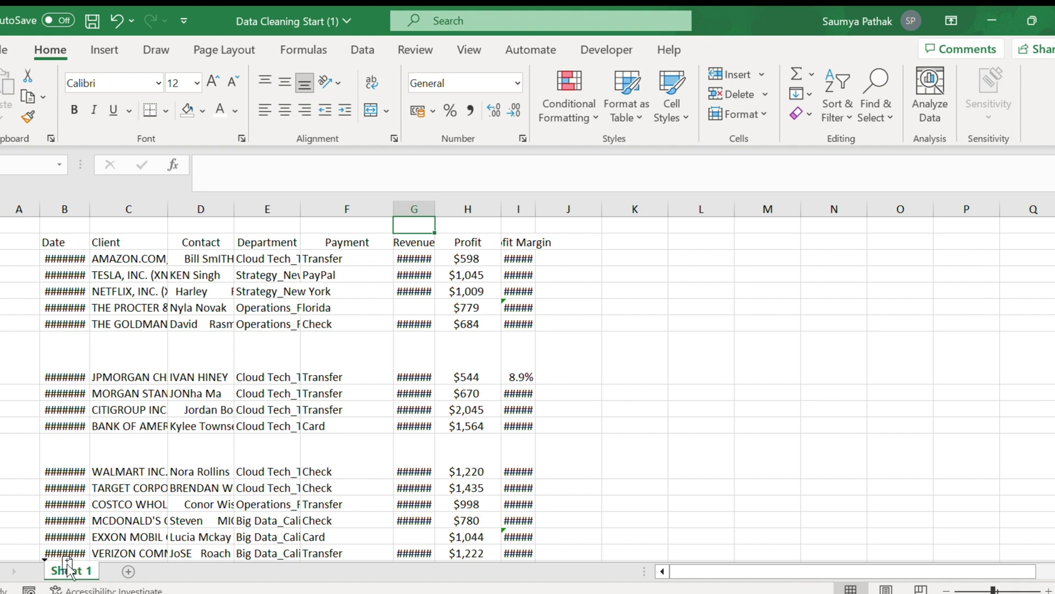
Step: Duplicate Sheet 1 and rename the copy 'Clean Data'
drag(128, 575, 126, 572)
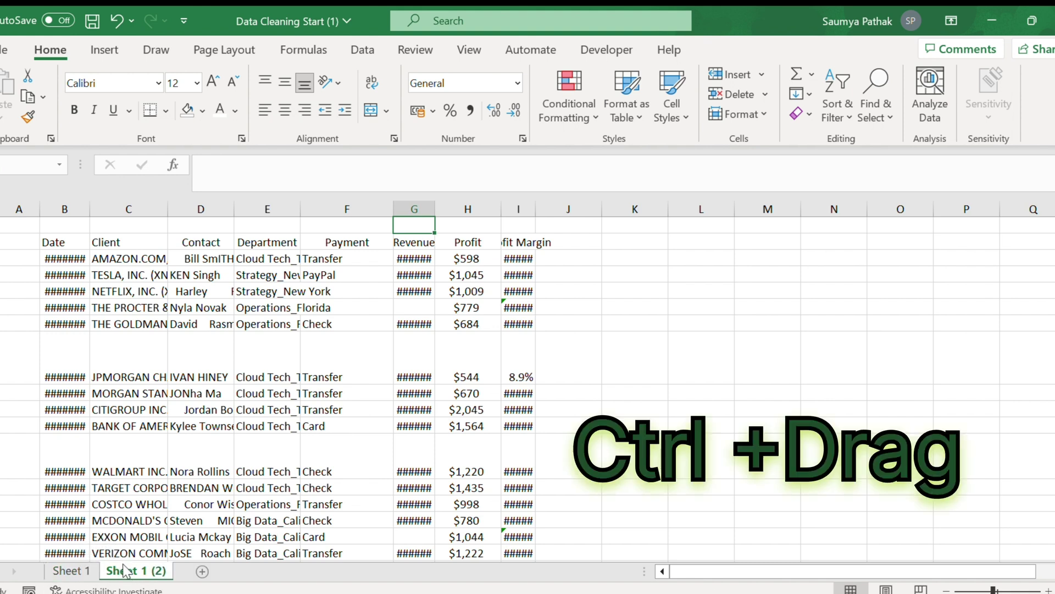
double_click(126, 572)
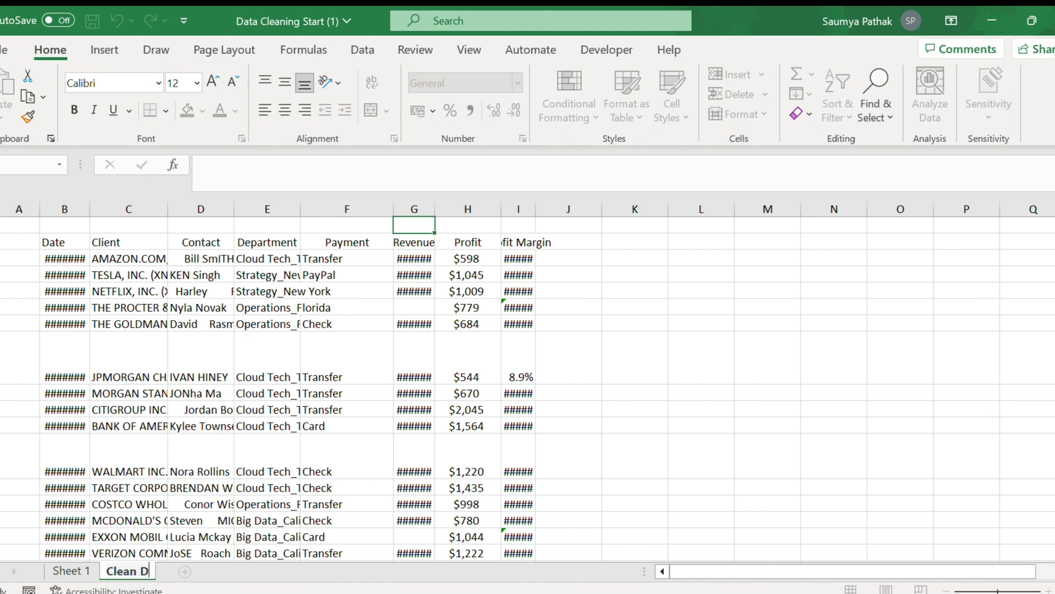
click(219, 438)
scroll(219, 438, down, 3)
scroll(82, 275, up, 3)
click(55, 242)
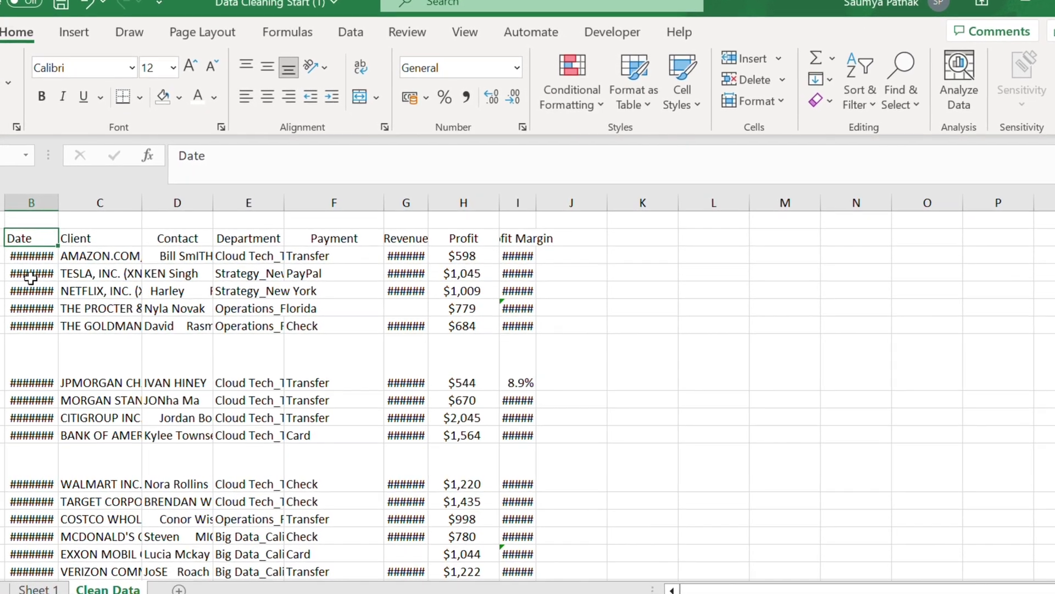
Step: Select the whole table and autofit every column width
key(ctrl+a)
scroll(82, 303, down, 7)
scroll(105, 307, up, 7)
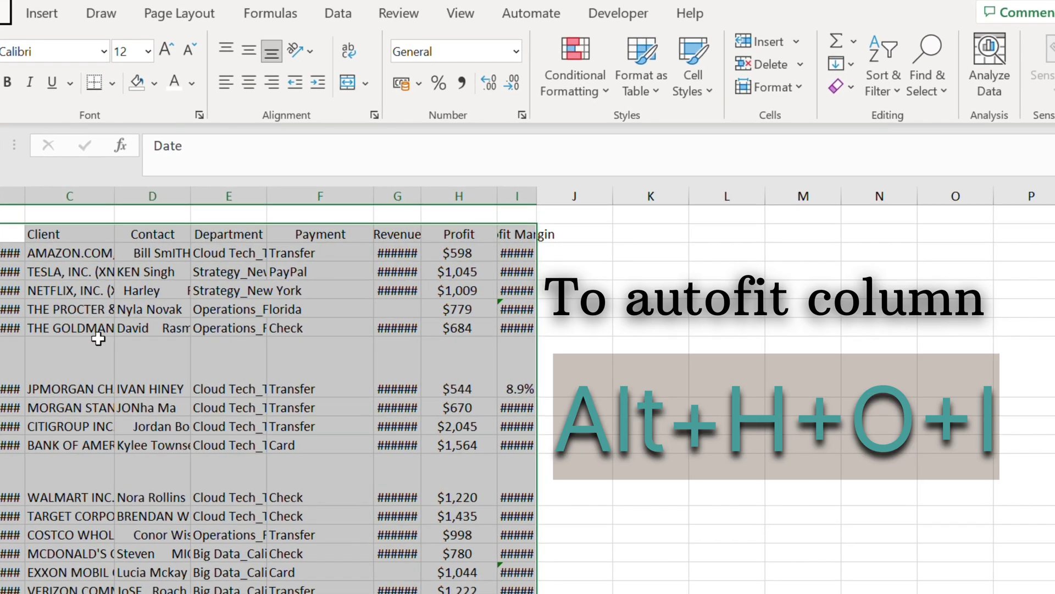
key(alt+h)
key(o)
key(i)
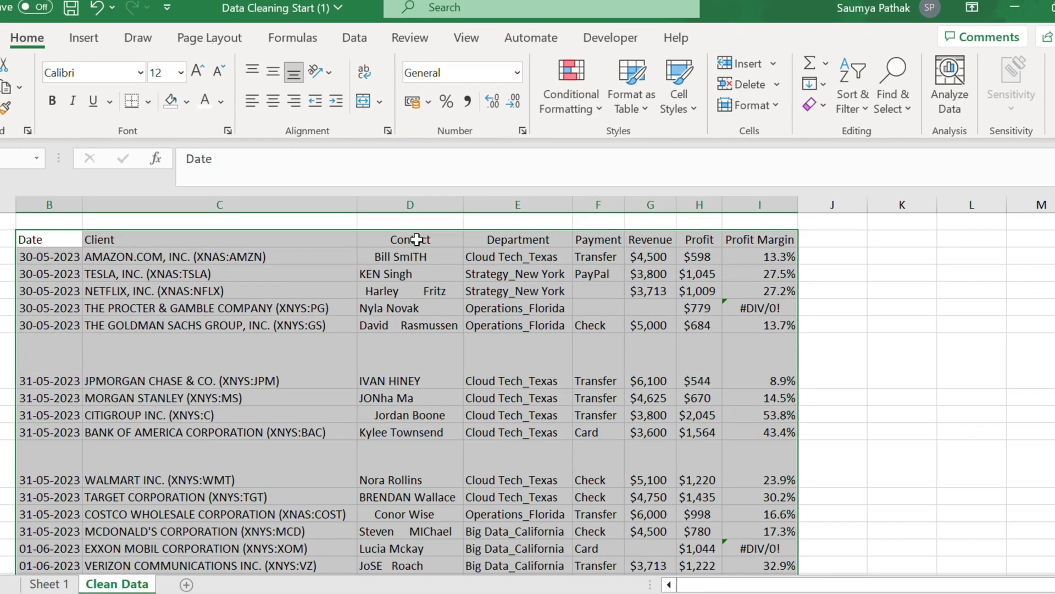
Step: Autofit all row heights so the tall gap rows shrink to normal
scroll(749, 238, down, 3)
scroll(495, 330, up, 3)
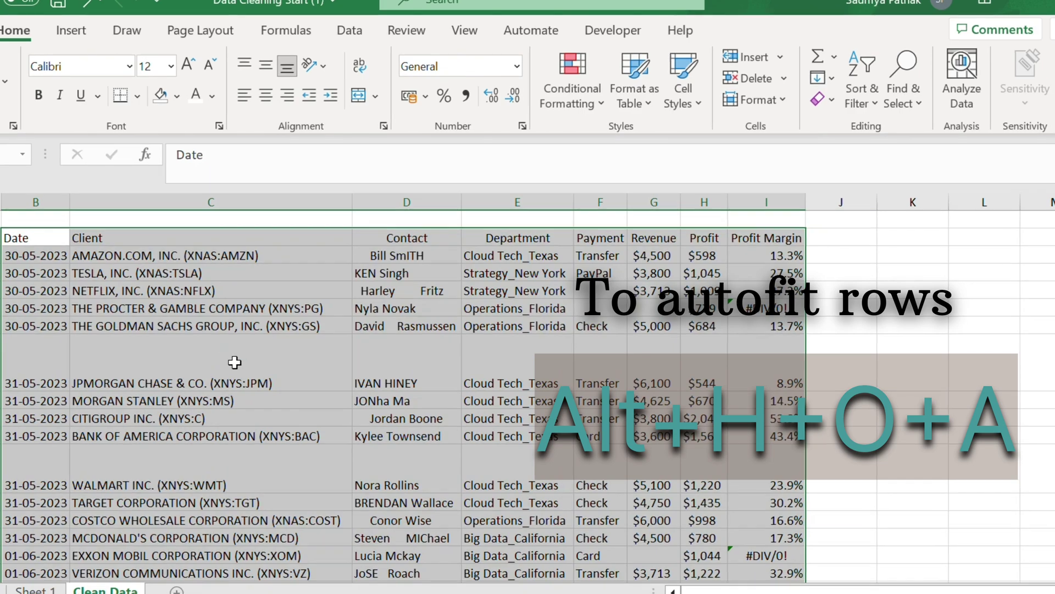
key(alt+h)
key(o)
key(a)
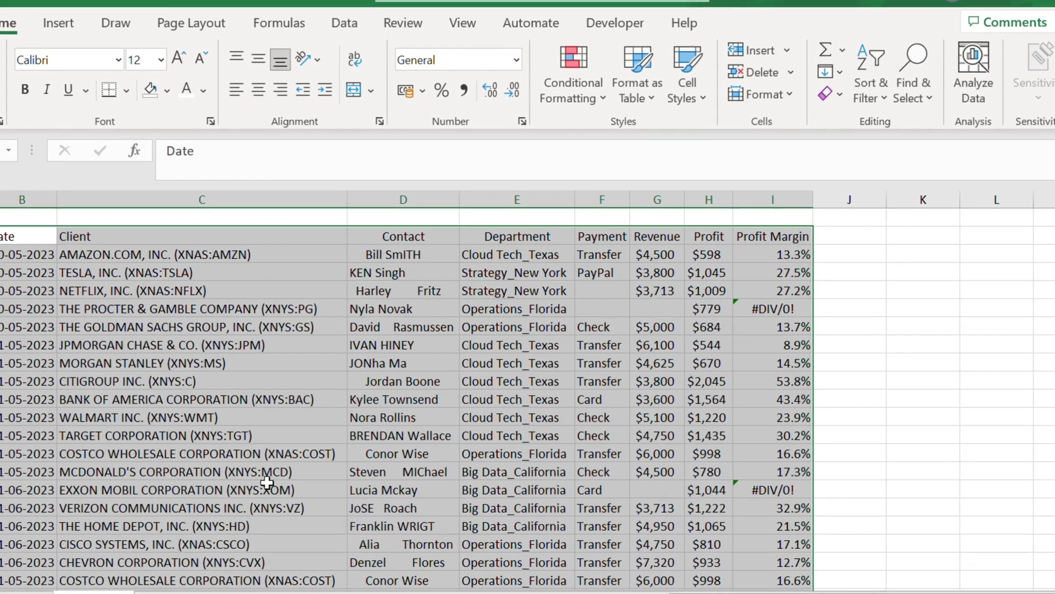
scroll(267, 482, down, 3)
scroll(283, 332, down, 4)
scroll(52, 443, up, 4)
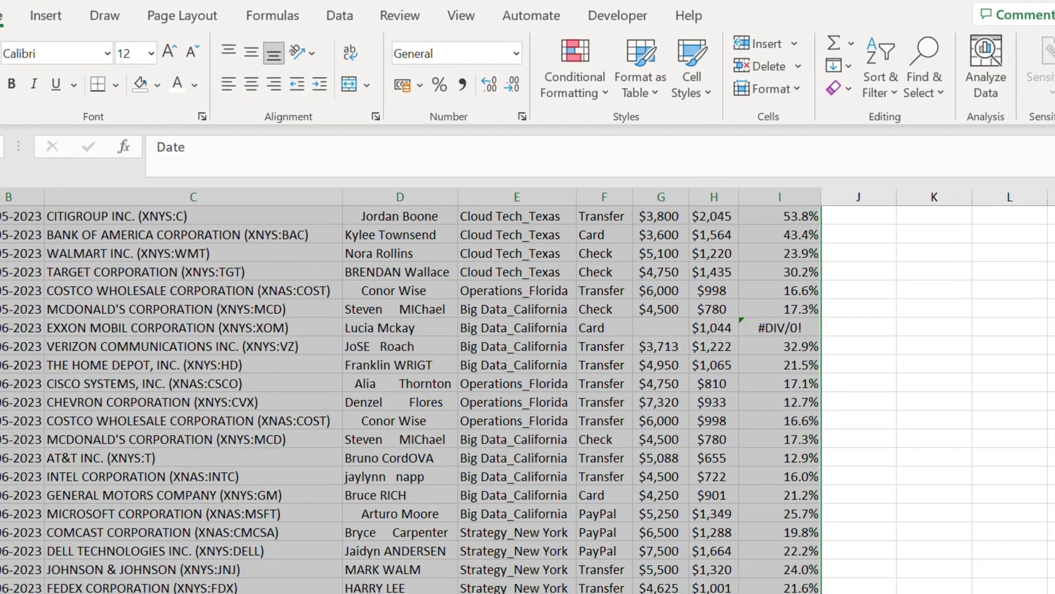
scroll(243, 291, up, 3)
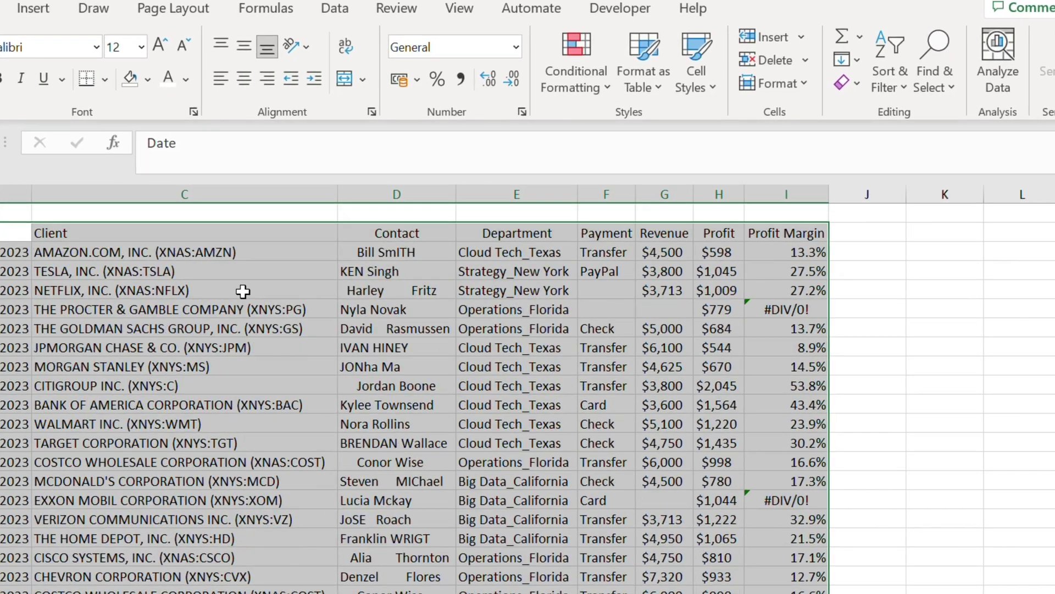
click(275, 308)
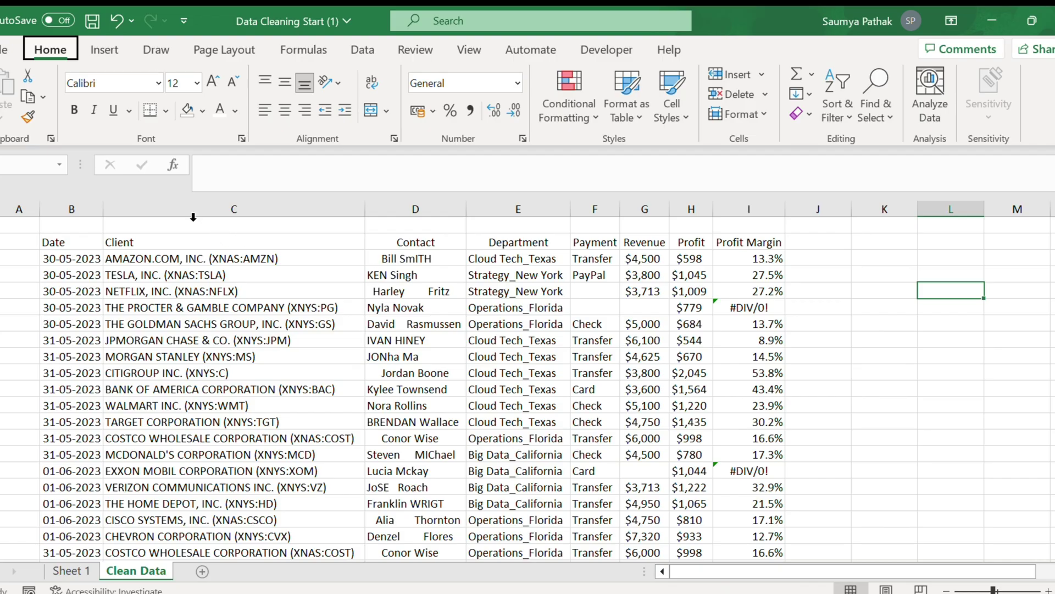
Step: Select the Client column and examine the ticker codes in the AMAZON.COM, TESLA and NETFLIX names
click(193, 216)
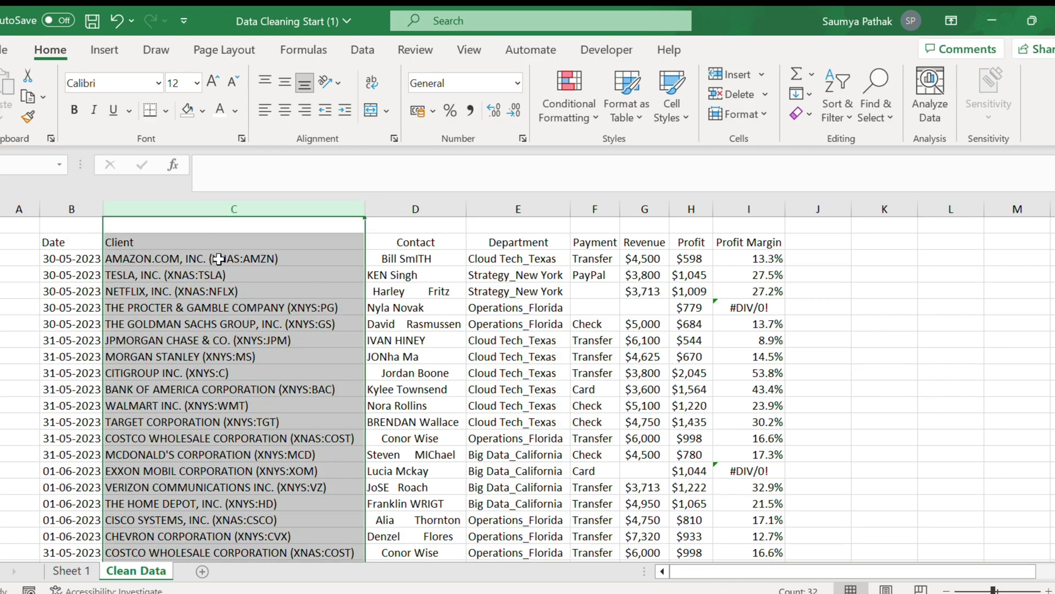
click(302, 263)
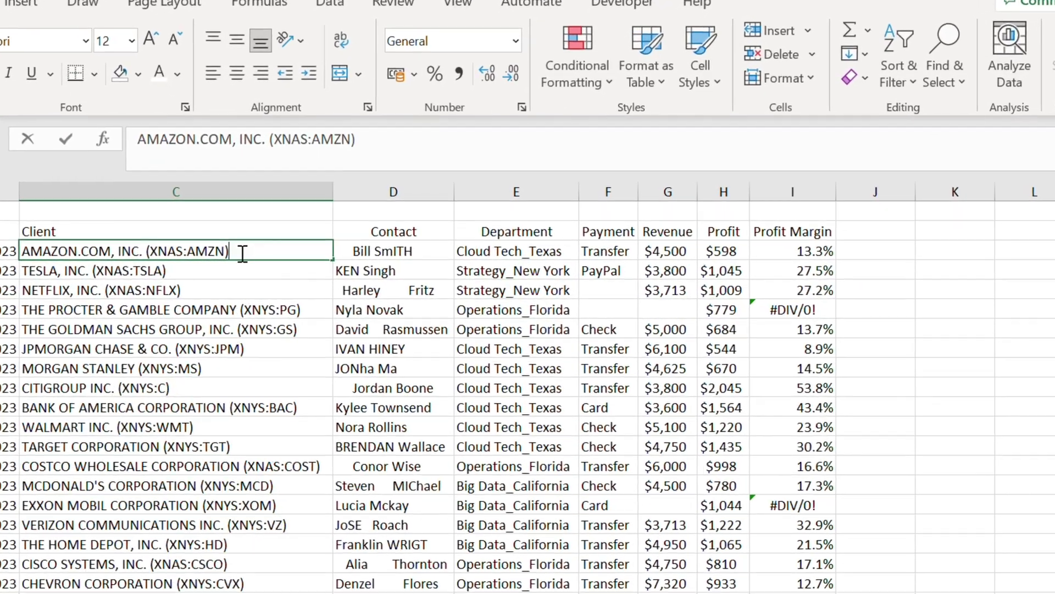
double_click(247, 252)
drag(247, 252, 135, 273)
double_click(211, 273)
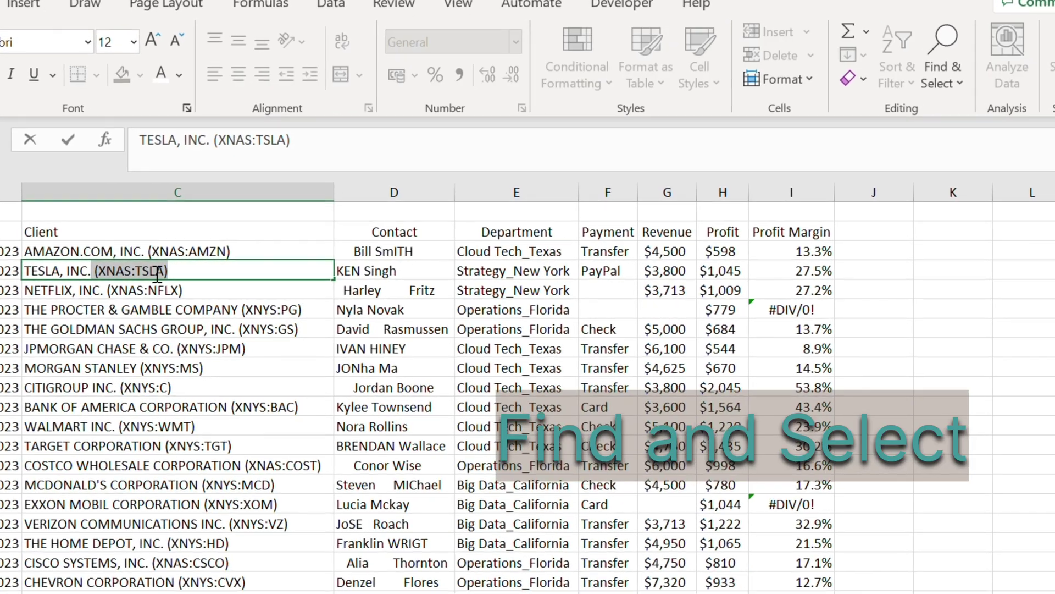
click(282, 290)
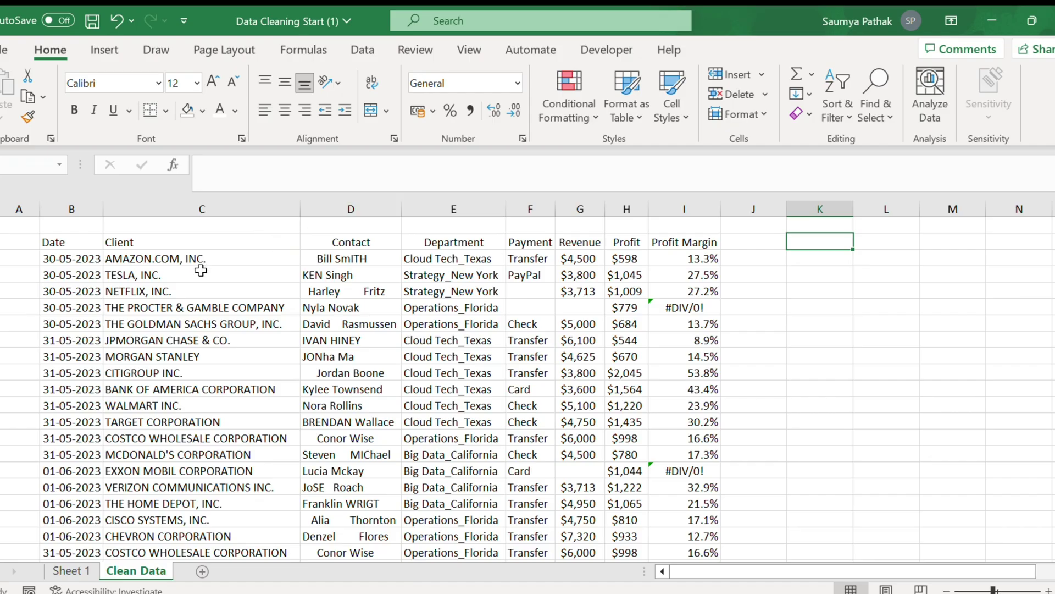
Step: Check the cleaned client names such as JPMORGAN, BANK OF AMERICA and COSTCO
click(194, 257)
click(189, 339)
click(188, 388)
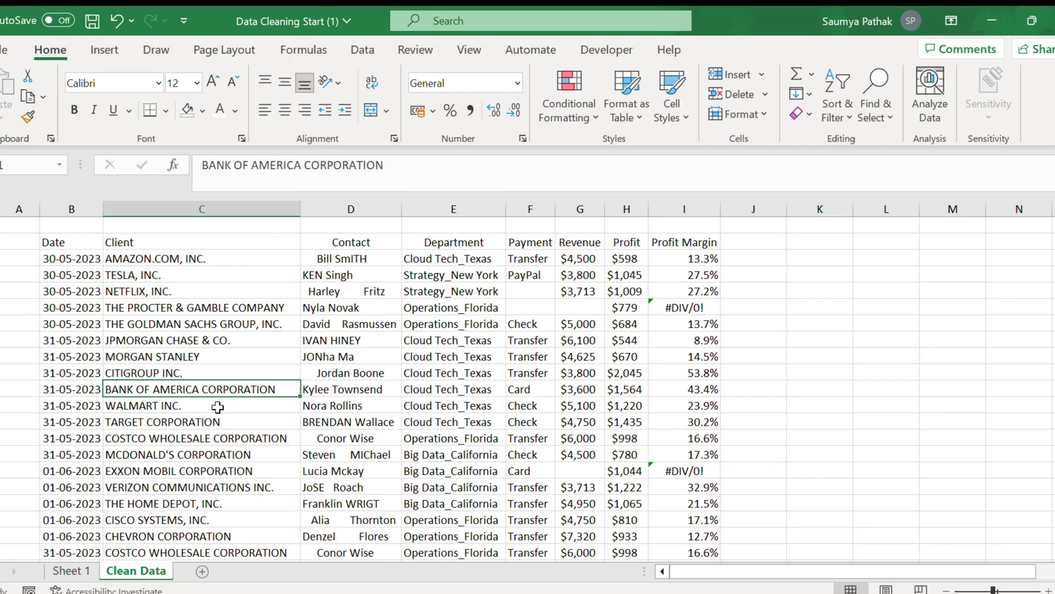
click(227, 440)
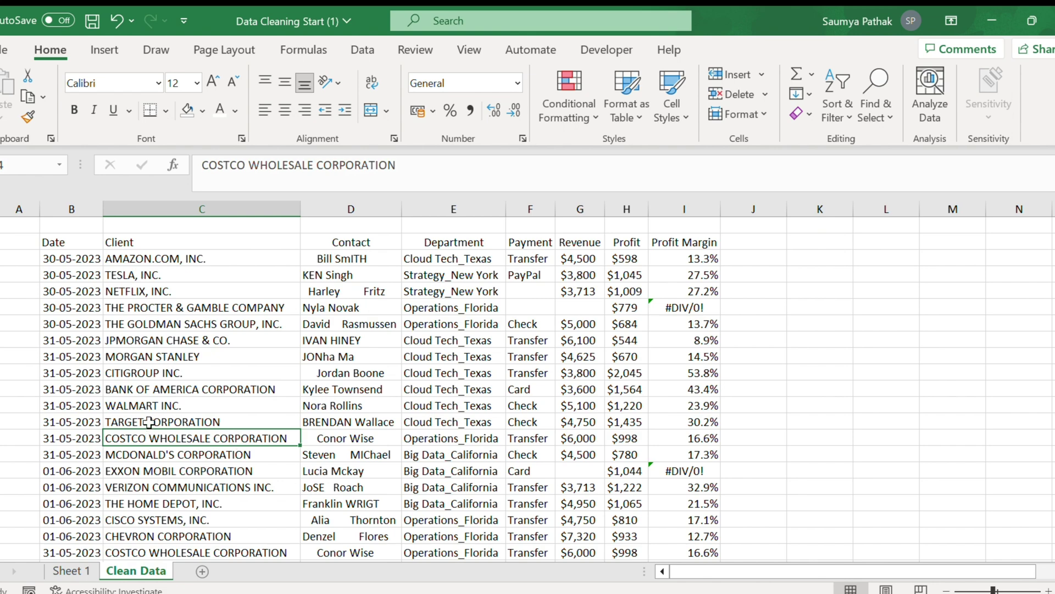
scroll(149, 421, down, 6)
scroll(150, 422, up, 6)
Step: Insert a new column D before Contact, head it Client, and begin a formula in D3
click(351, 209)
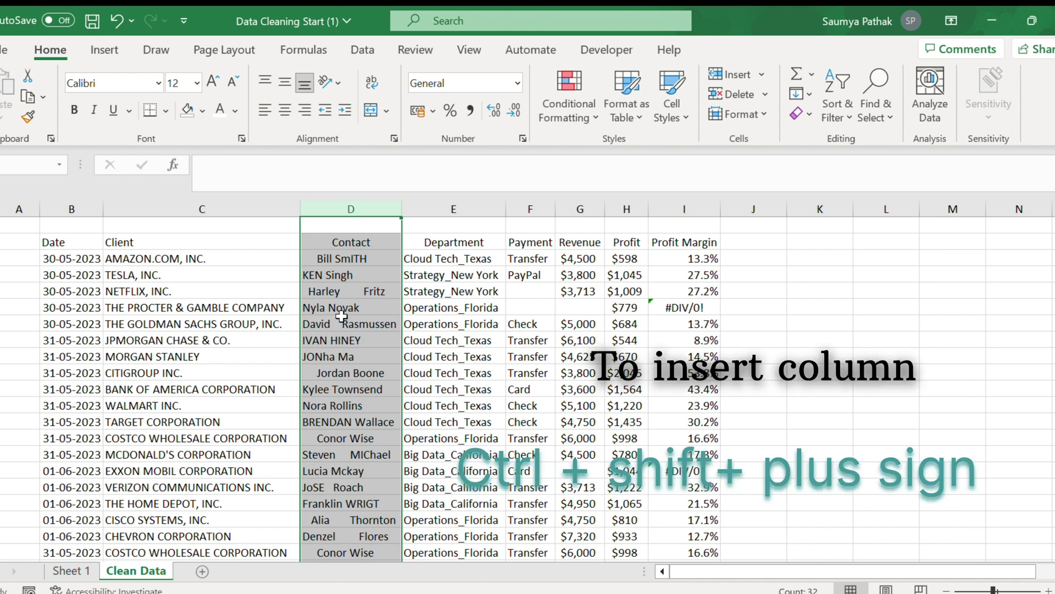
key(ctrl+shift+plus)
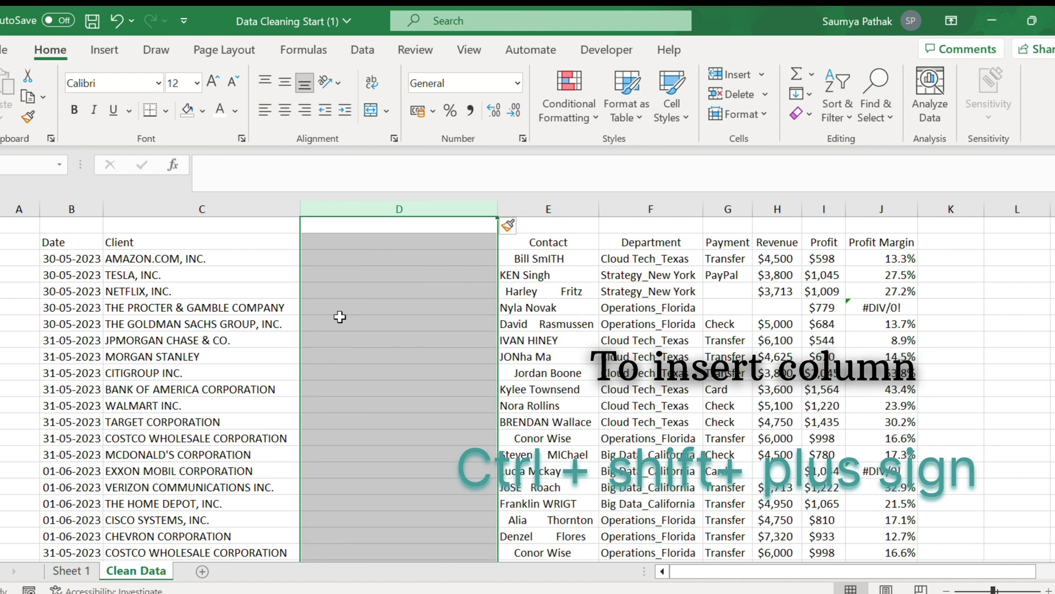
click(336, 244)
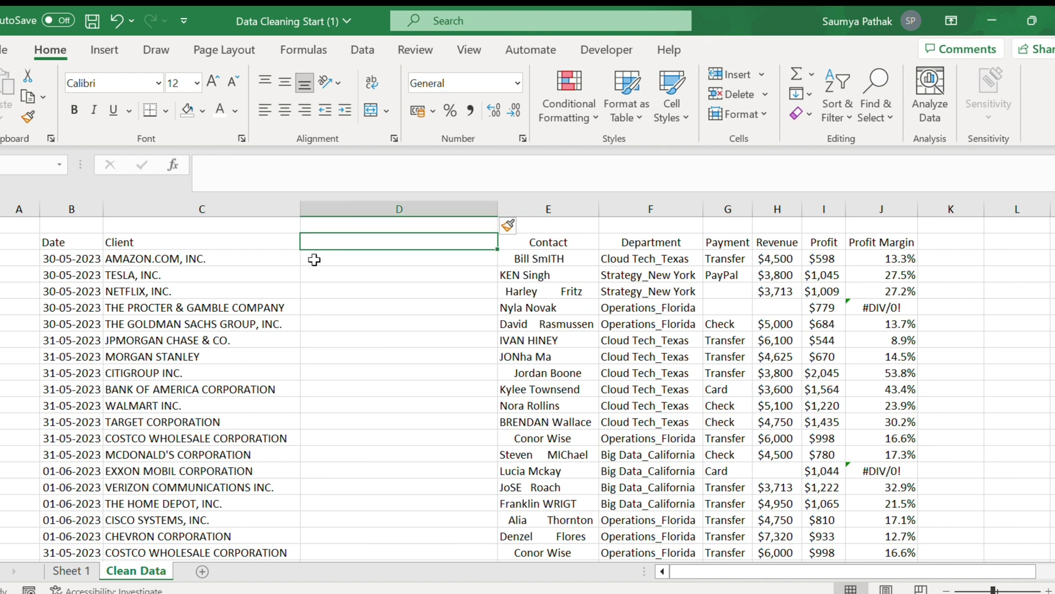
text(Client)
click(313, 259)
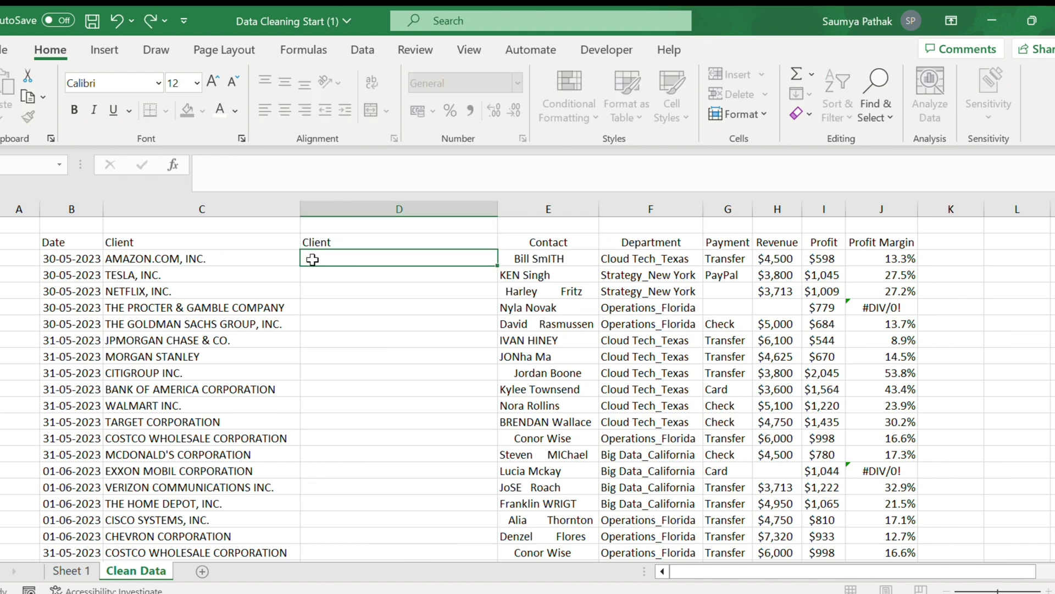
text(=)
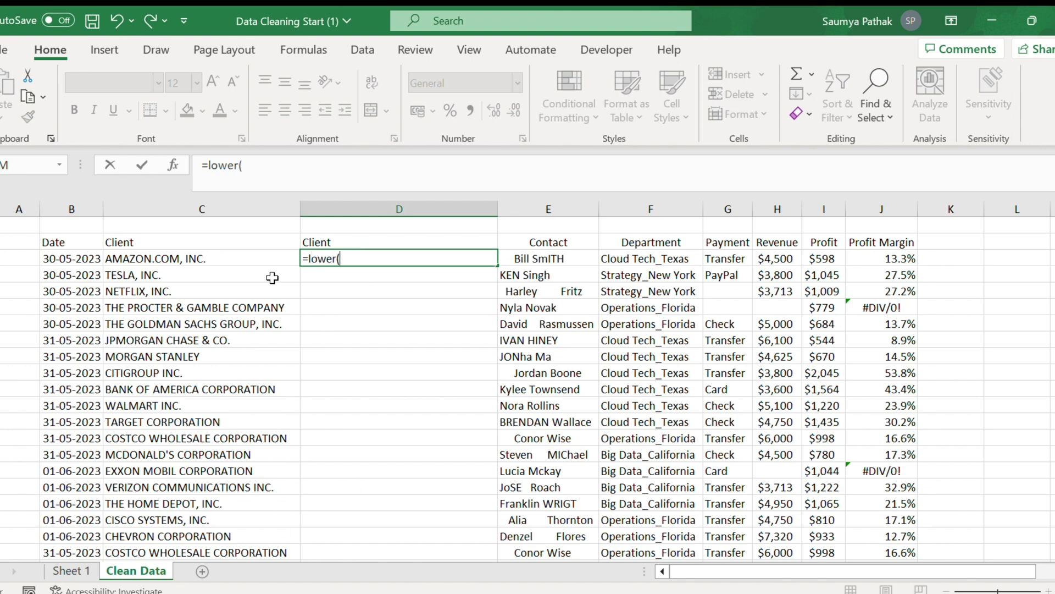
Step: Enter =LOWER(C3) in cell D3
text(lower()
click(234, 264)
key(Return)
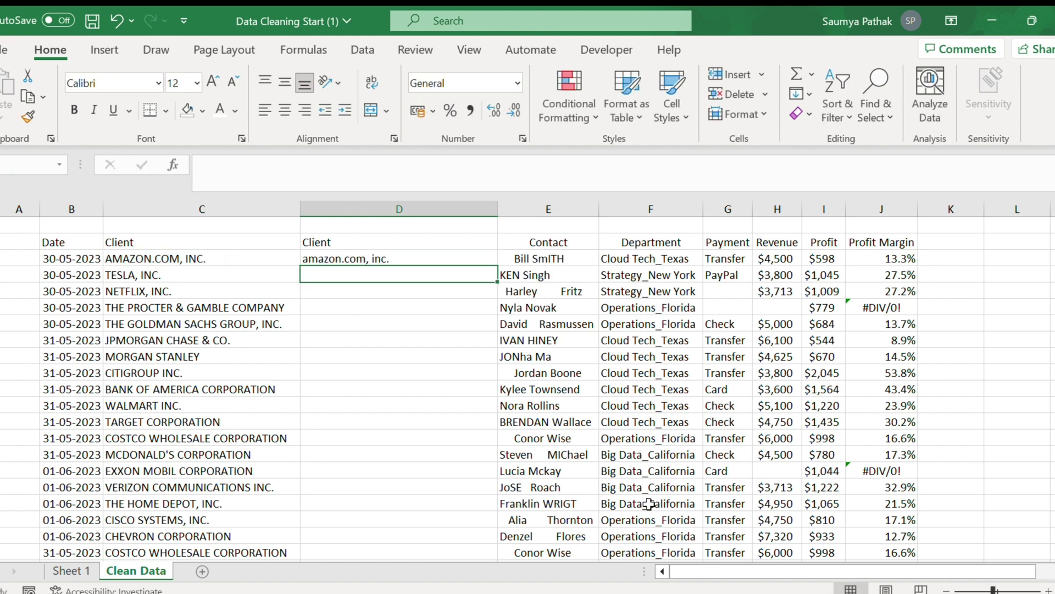
Step: Fill the LOWER formula down column D to the last data row
click(437, 254)
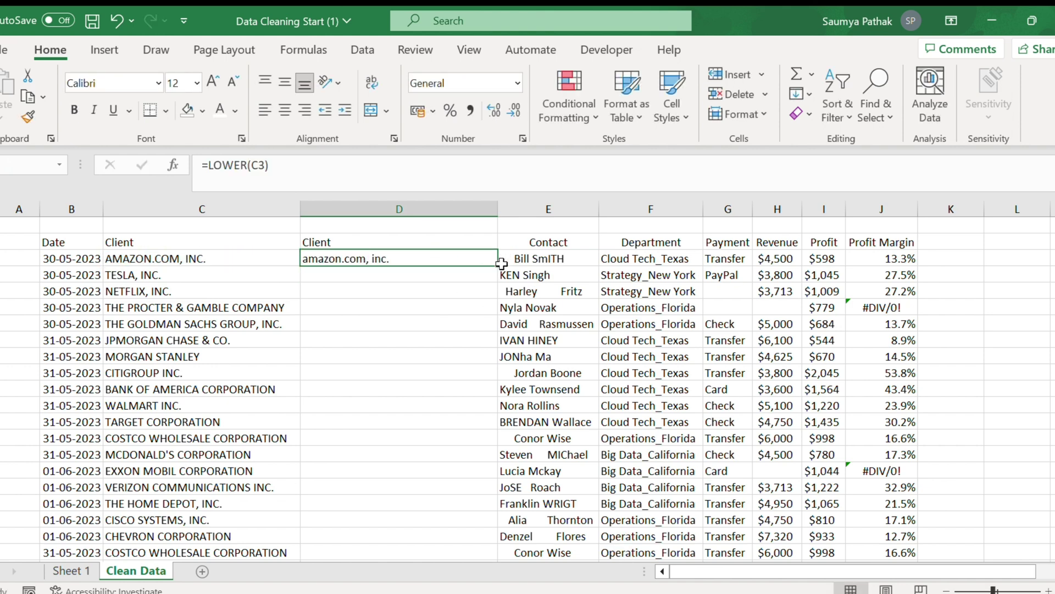
drag(498, 266, 495, 404)
scroll(497, 390, down, 1)
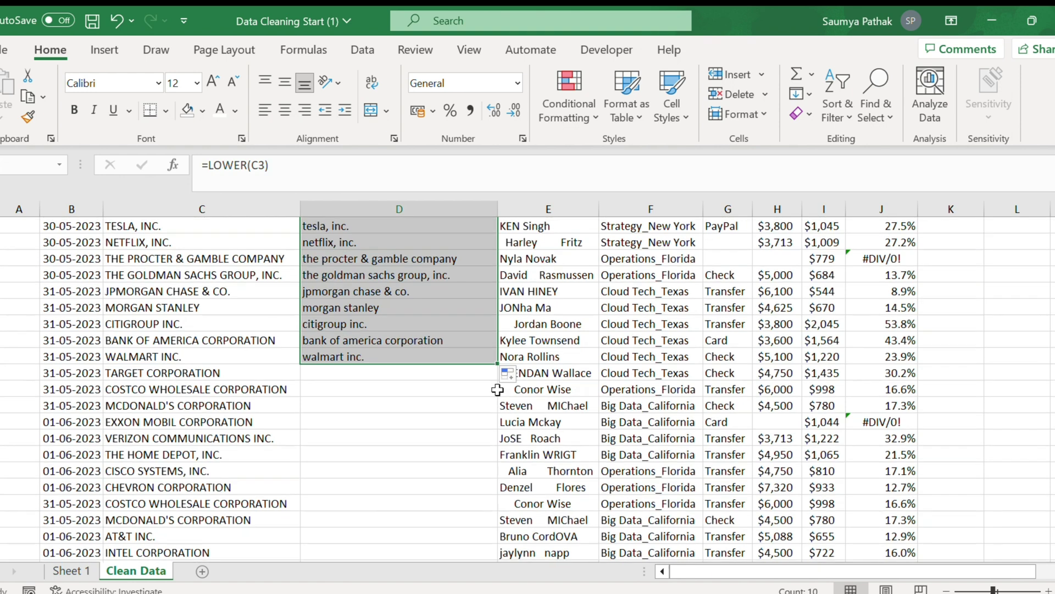
drag(497, 366, 487, 550)
scroll(481, 503, down, 3)
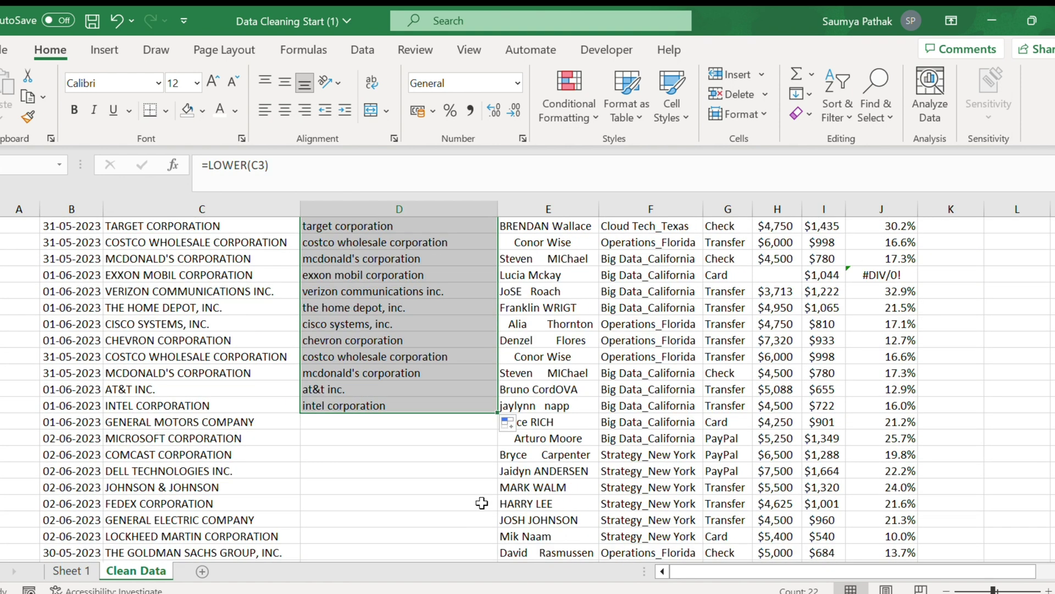
drag(496, 414, 483, 552)
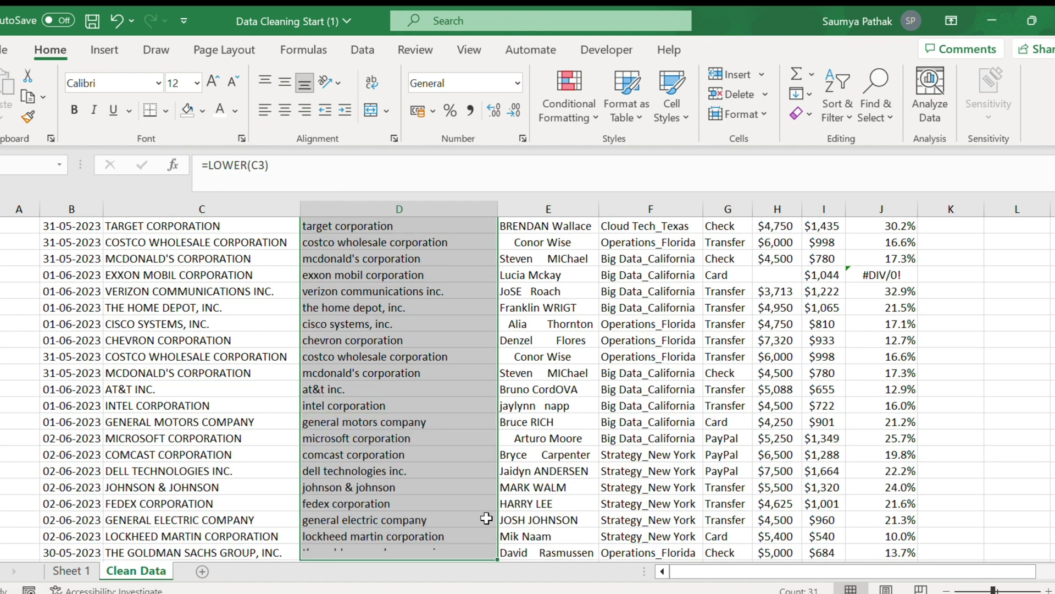
scroll(481, 495, down, 2)
scroll(325, 484, up, 6)
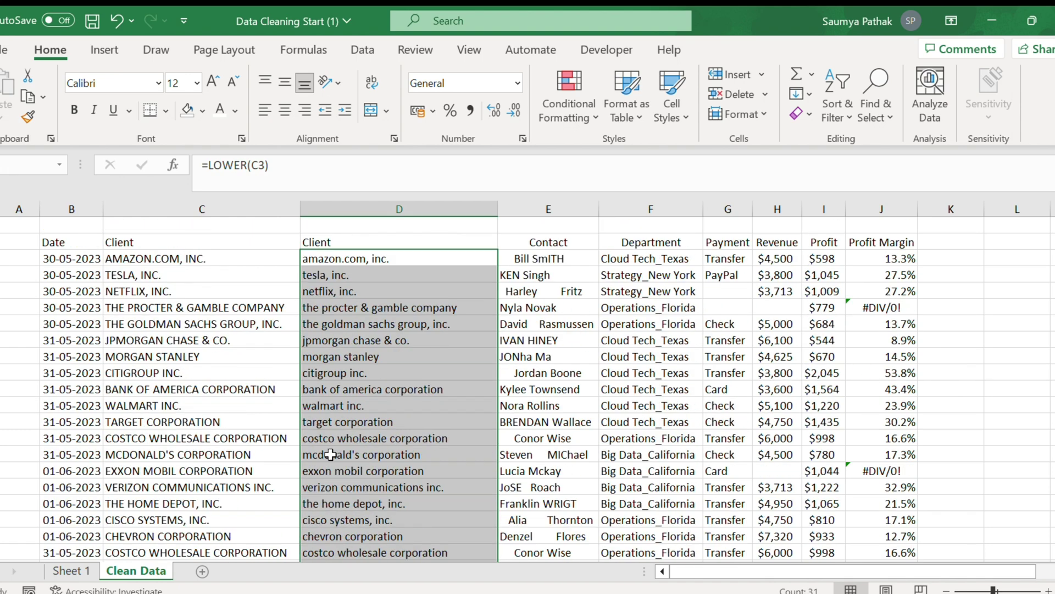
Step: Select the new Client column from its header down
click(359, 308)
drag(324, 243, 389, 587)
scroll(370, 495, up, 4)
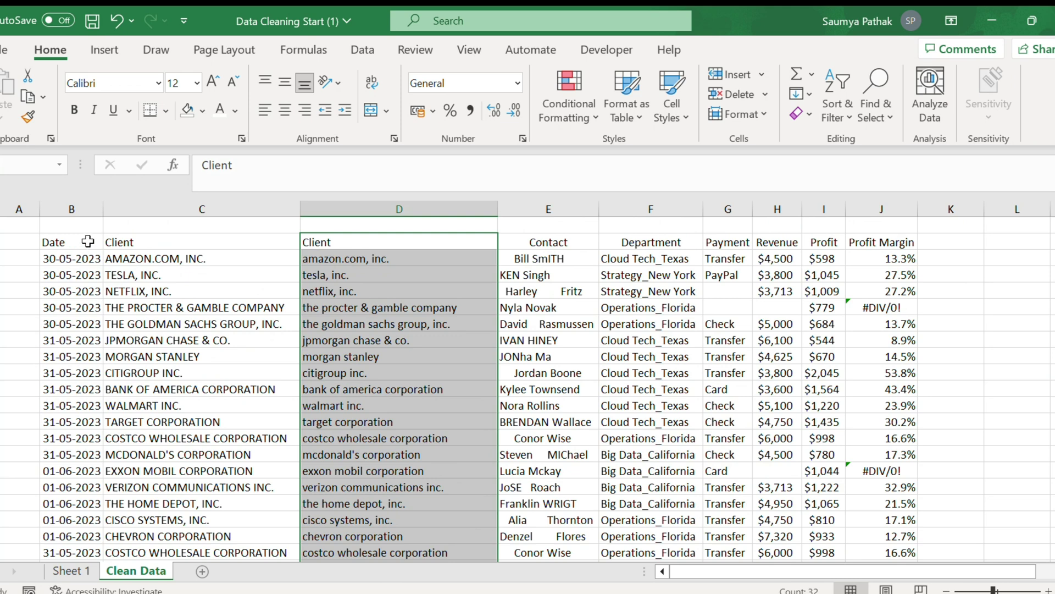
Step: Undo the column deletion, then copy the lowercase names and paste them back as values
click(127, 214)
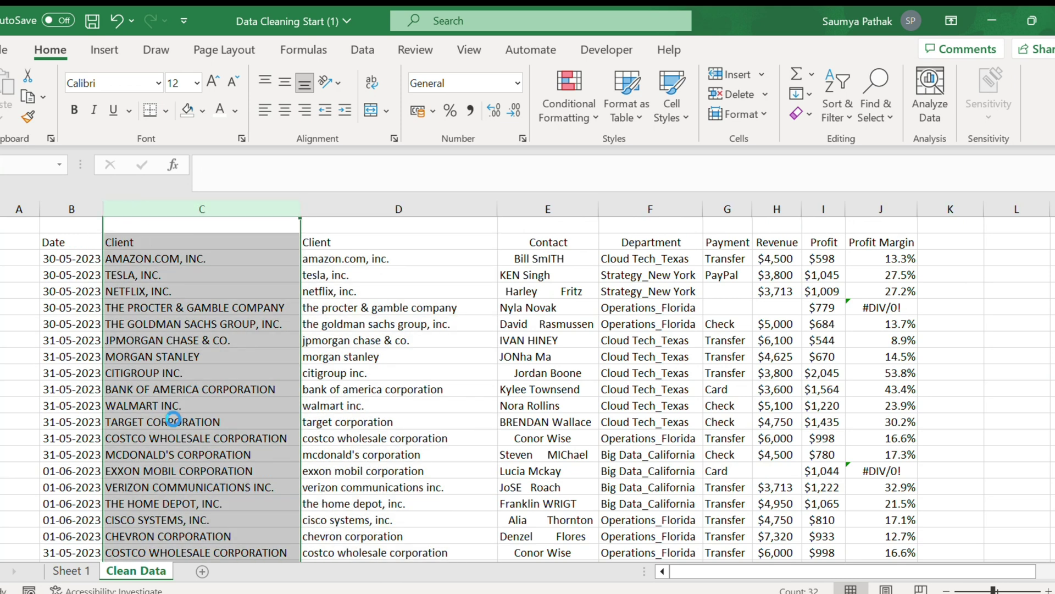
key(ctrl+z)
click(130, 248)
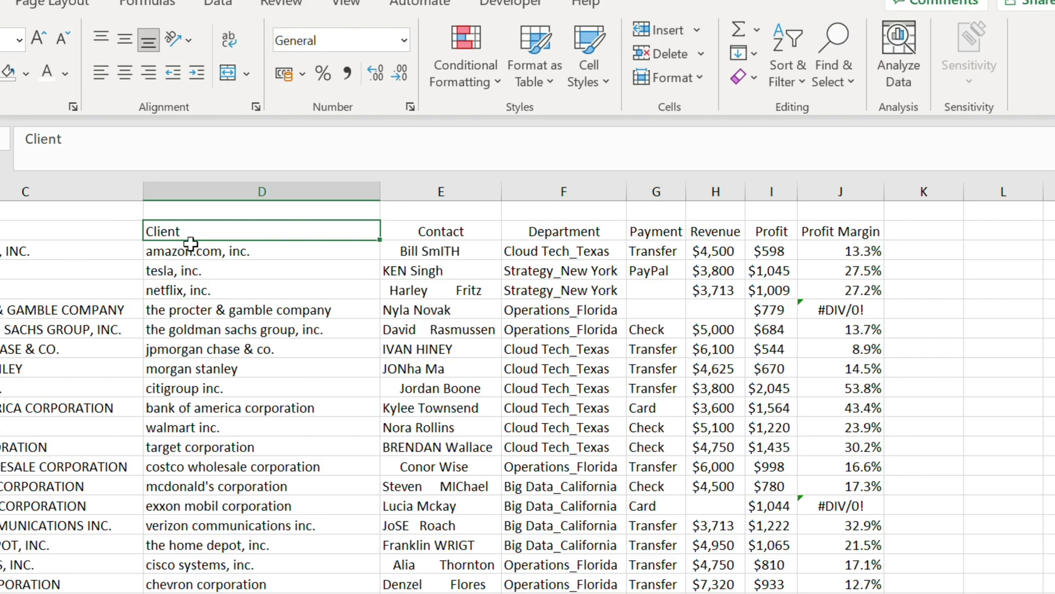
key(ctrl+shift+Down)
scroll(106, 256, up, 4)
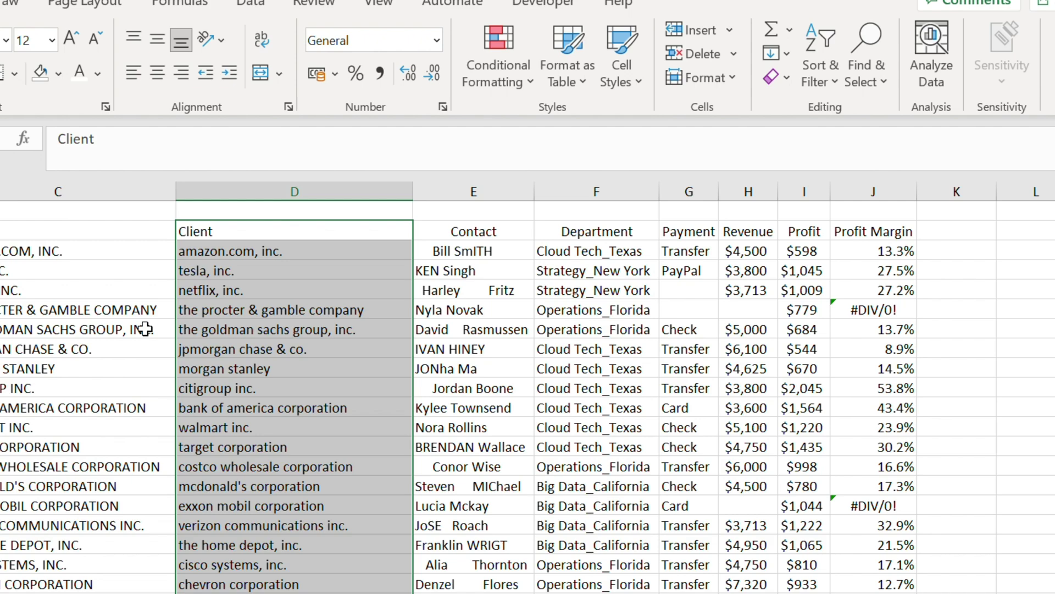
key(ctrl+c)
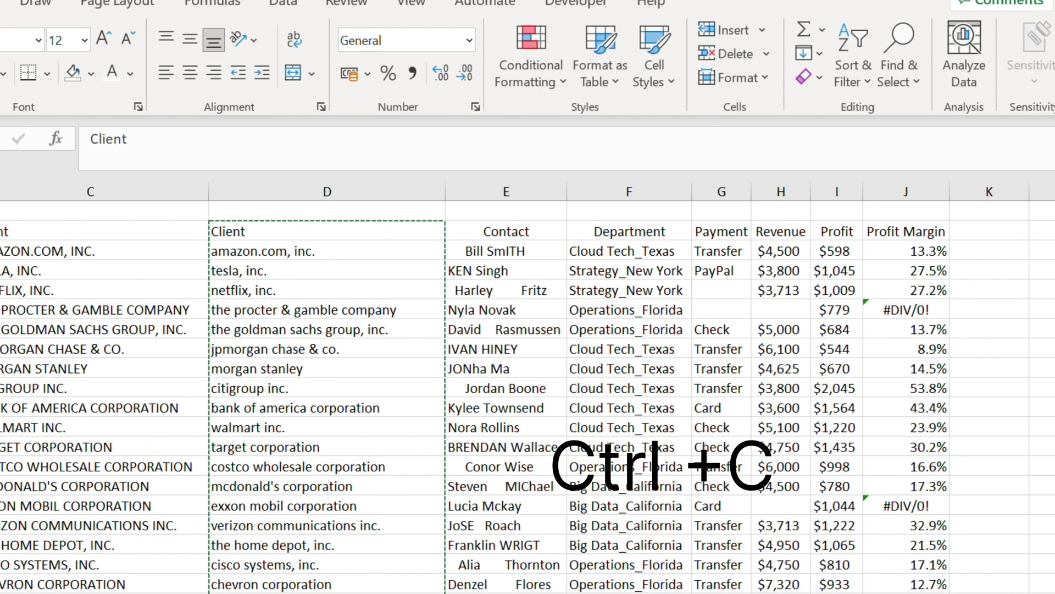
key(alt+h)
key(v)
key(v)
Step: Verify a pasted name is a value and select the whole lowercase Client column
click(314, 333)
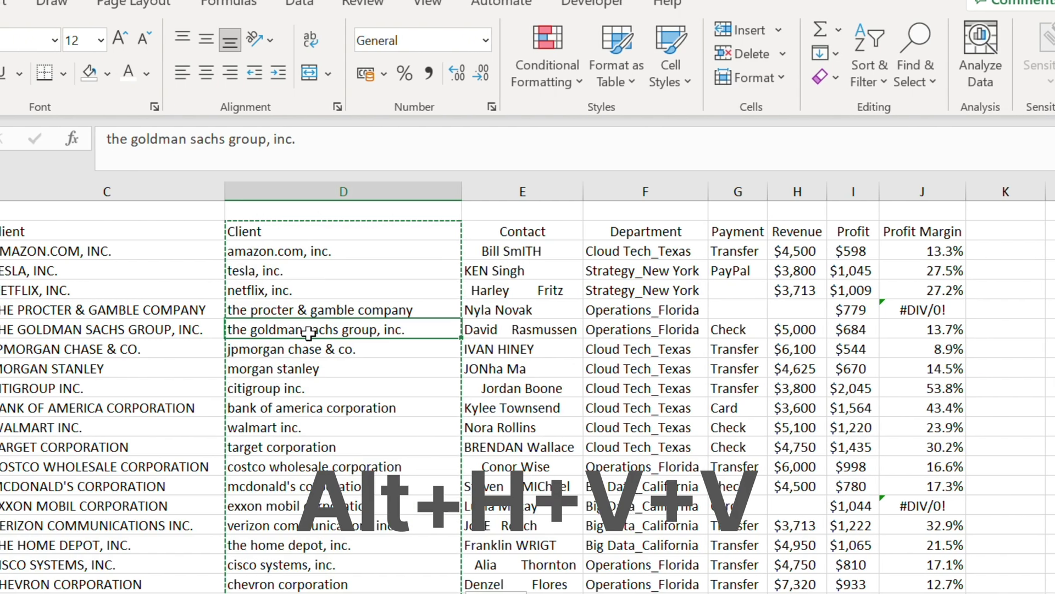
click(278, 231)
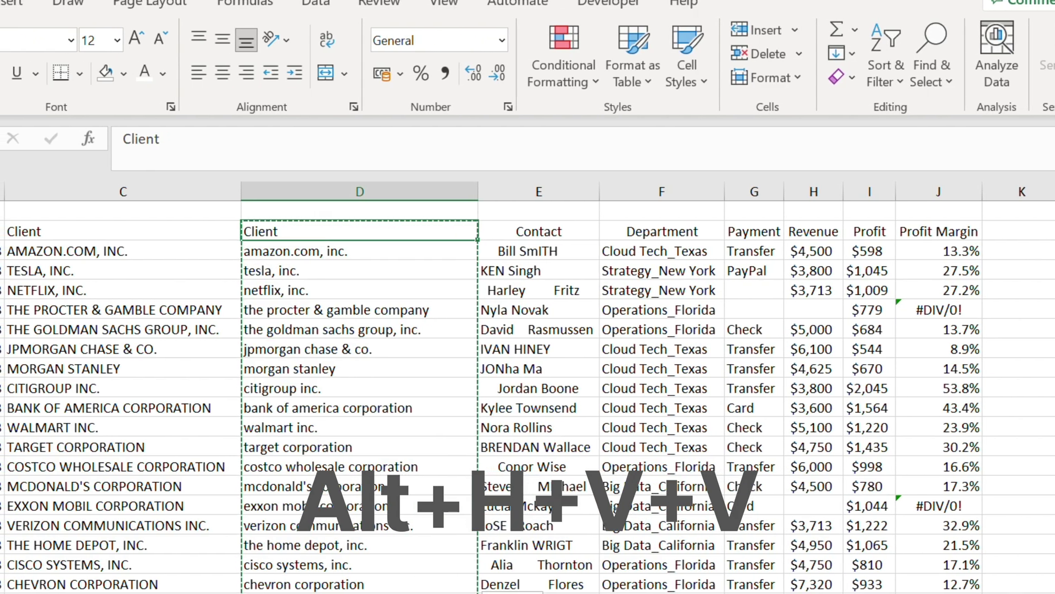
key(ctrl+space)
scroll(503, 366, down, 4)
scroll(180, 485, up, 3)
scroll(179, 485, up, 1)
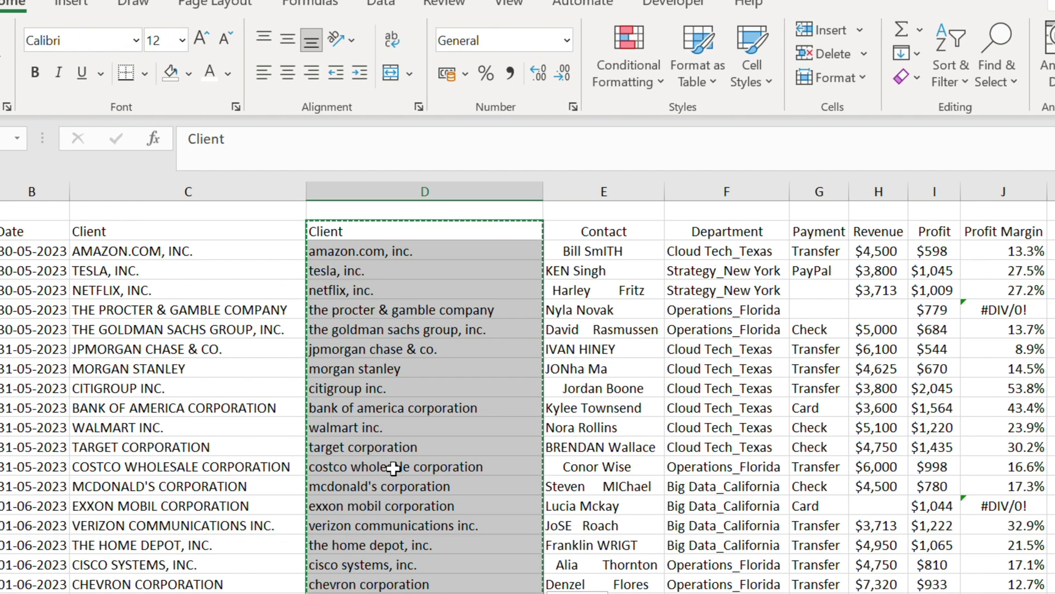
Step: Select the original uppercase Client column C for deletion
click(125, 192)
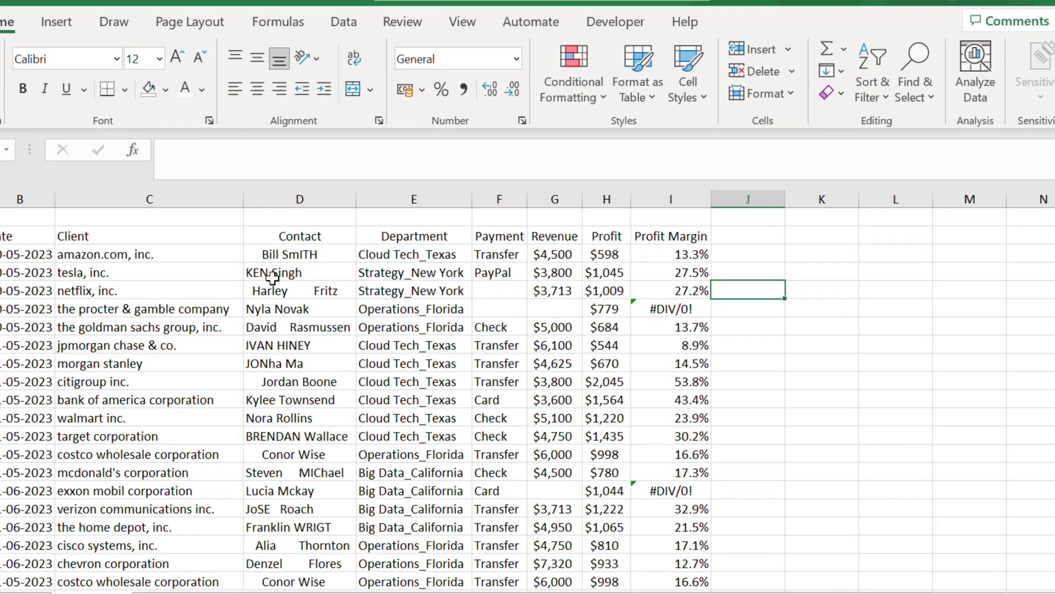
Step: Inspect the Contact names for extra spaces
click(290, 201)
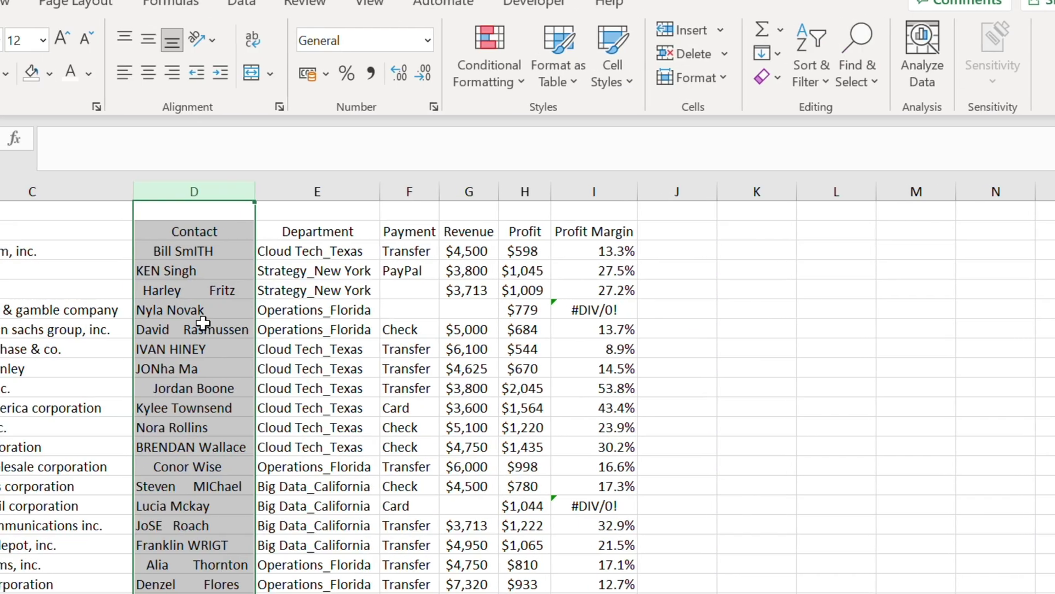
click(198, 233)
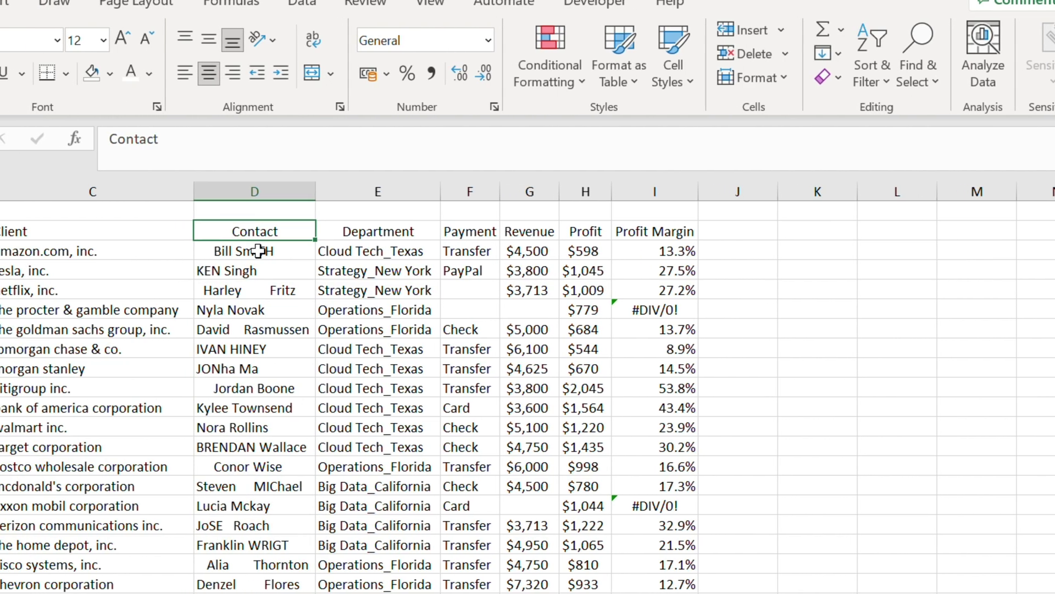
click(258, 250)
click(273, 272)
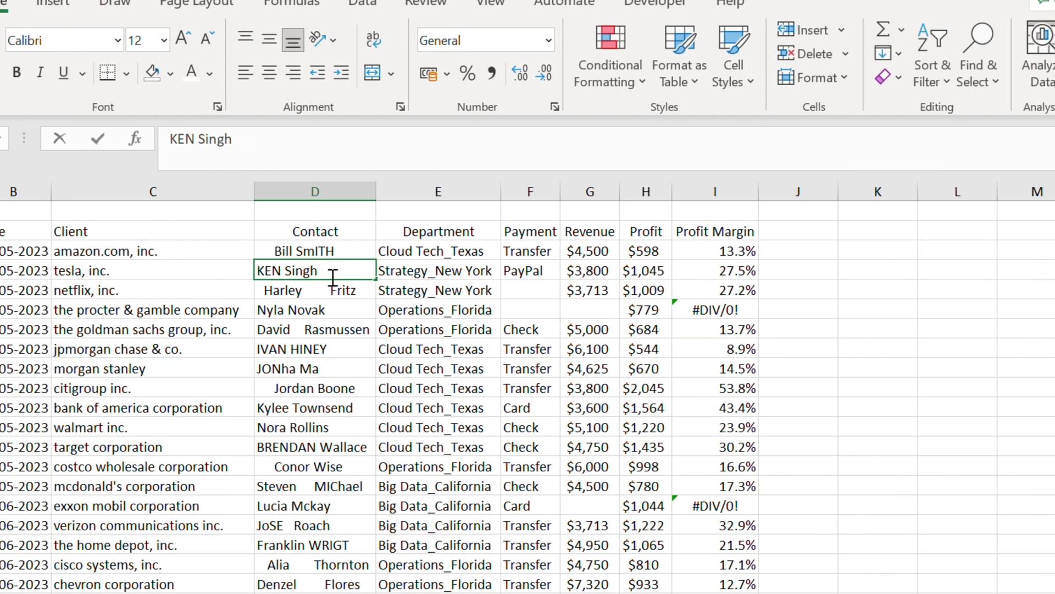
click(299, 310)
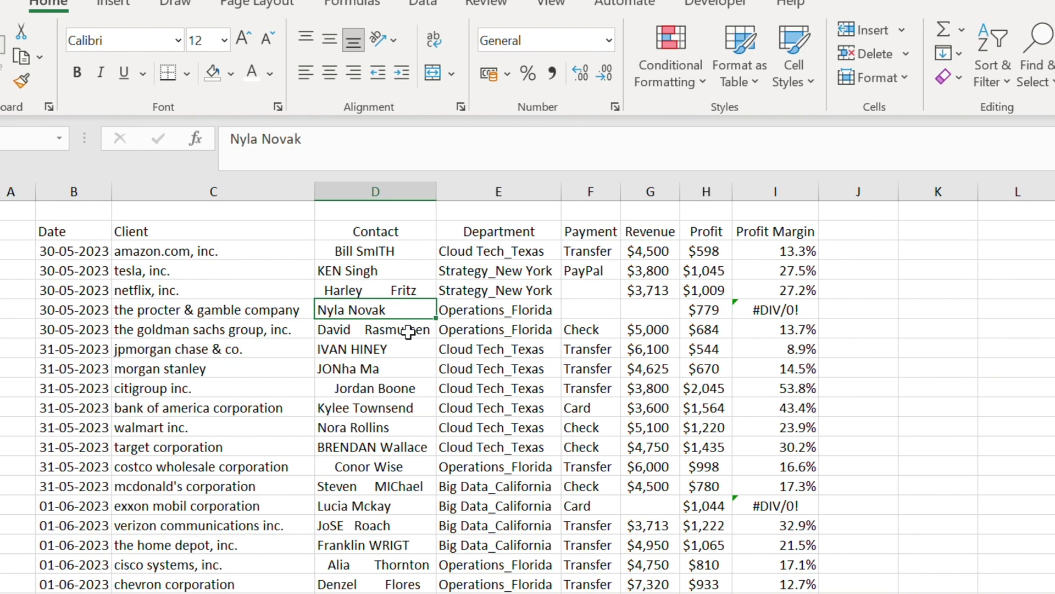
Step: Insert a blank column before Department and head it Contact
click(498, 191)
key(ctrl+shift+plus)
double_click(455, 236)
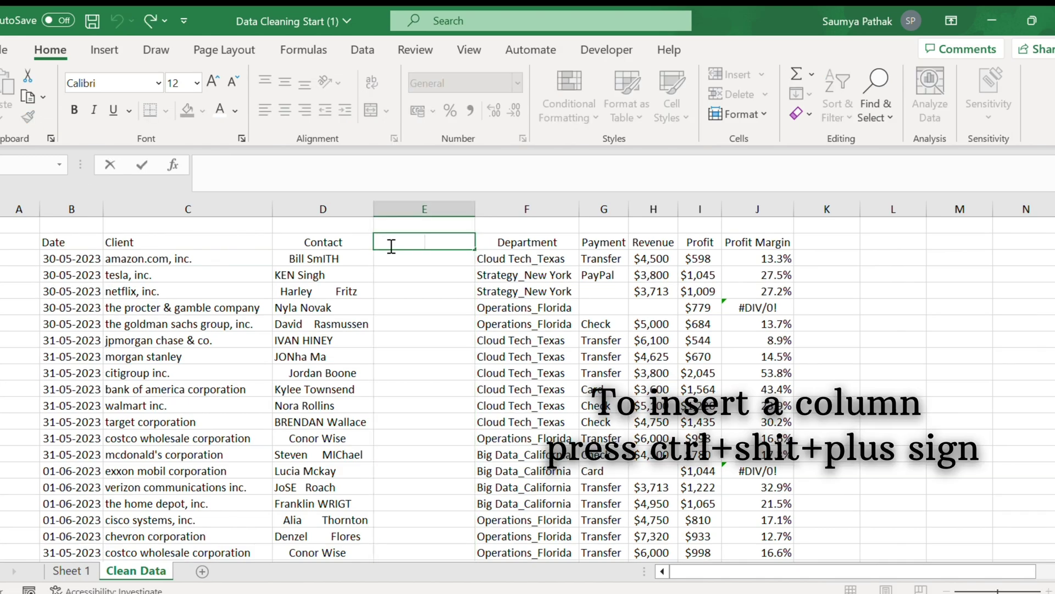
text(Contact)
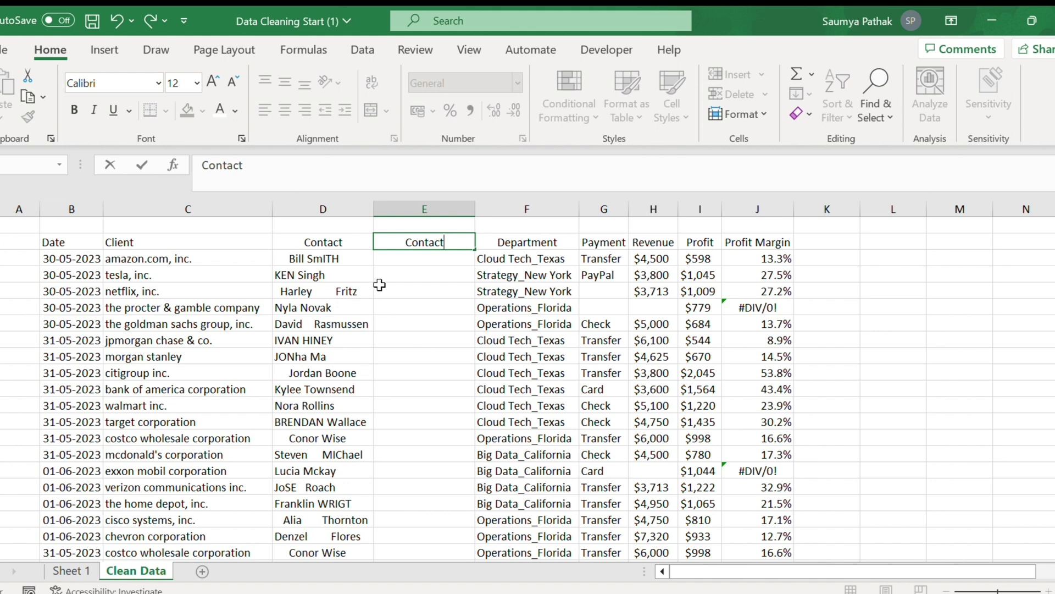
click(389, 258)
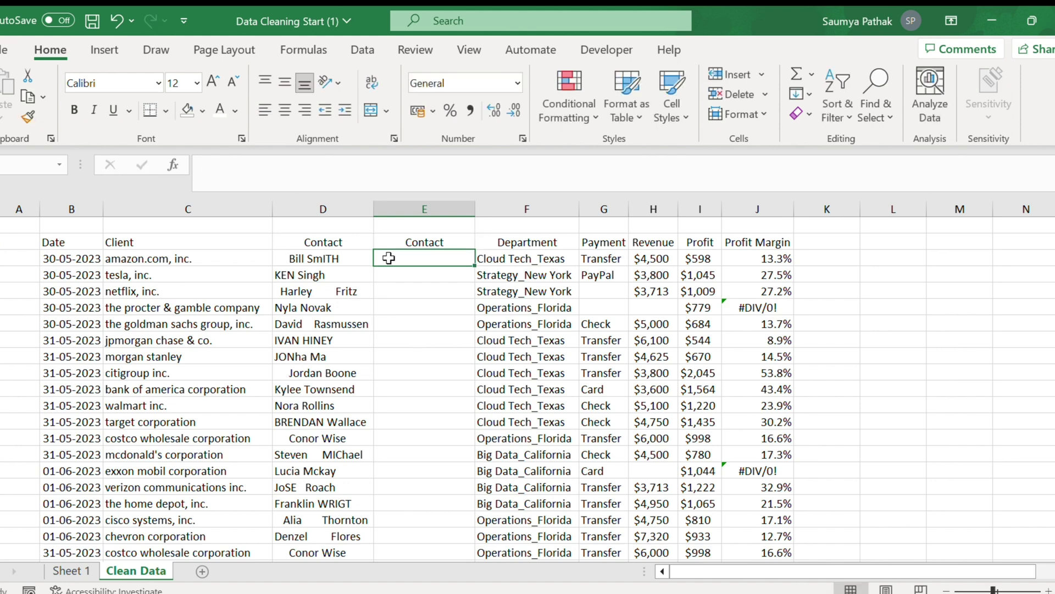
Step: Enter a TRIM formula in E3 referencing the contact in D3
text(=trim()
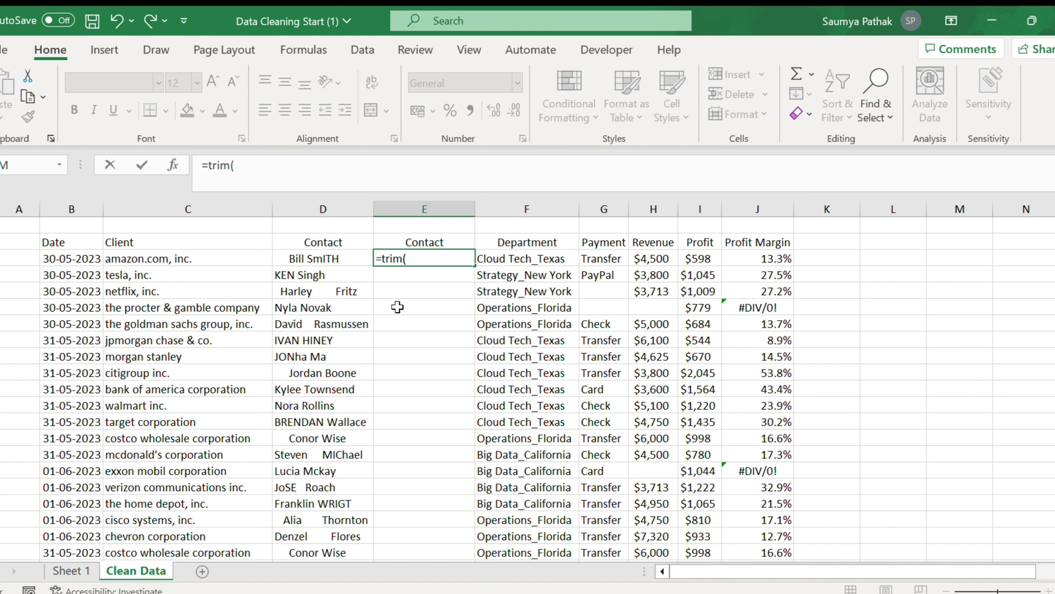
click(308, 257)
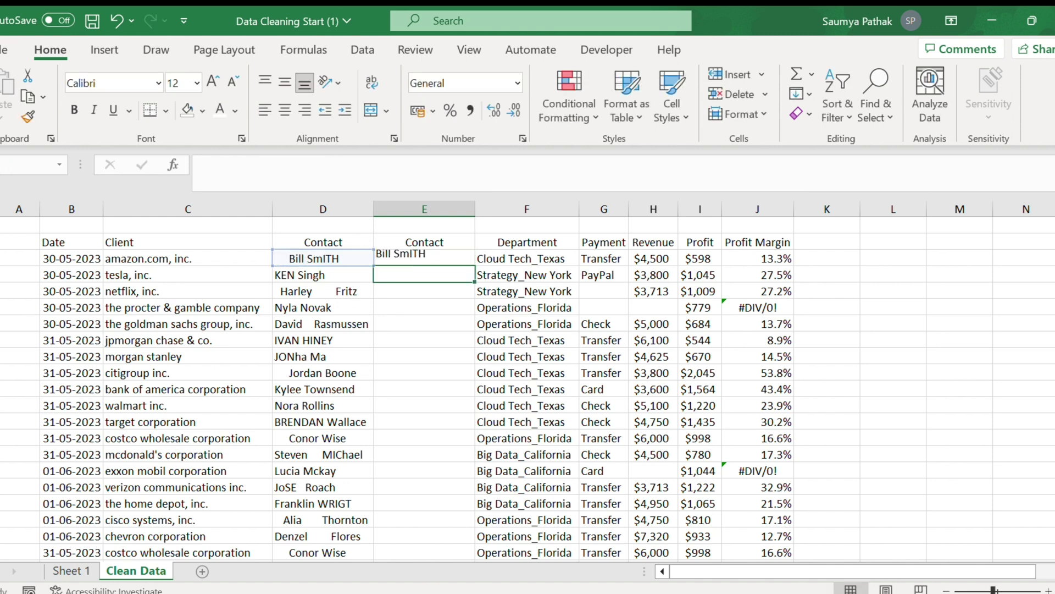
click(400, 255)
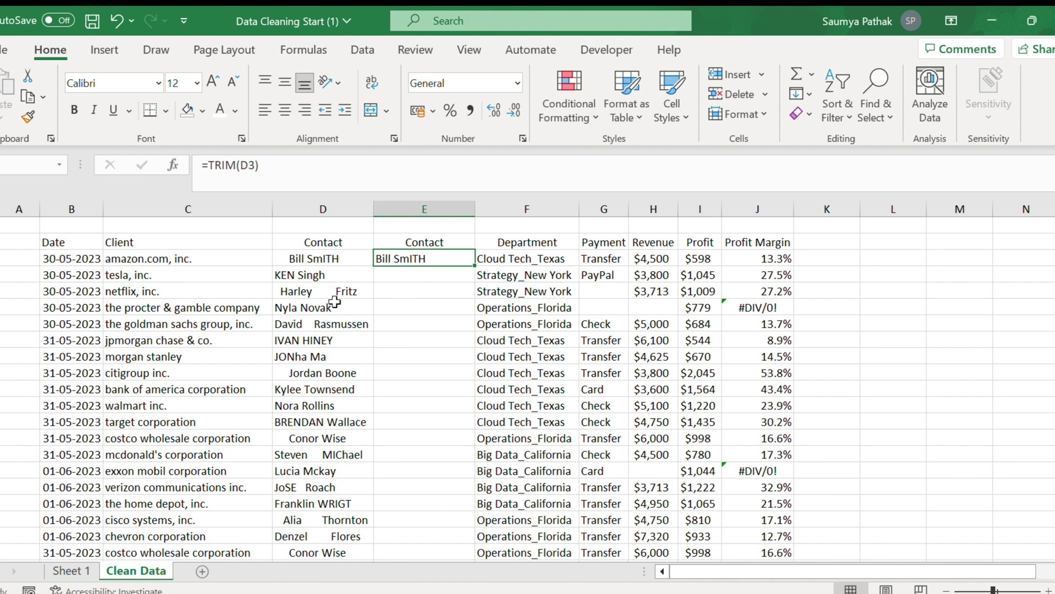
double_click(436, 260)
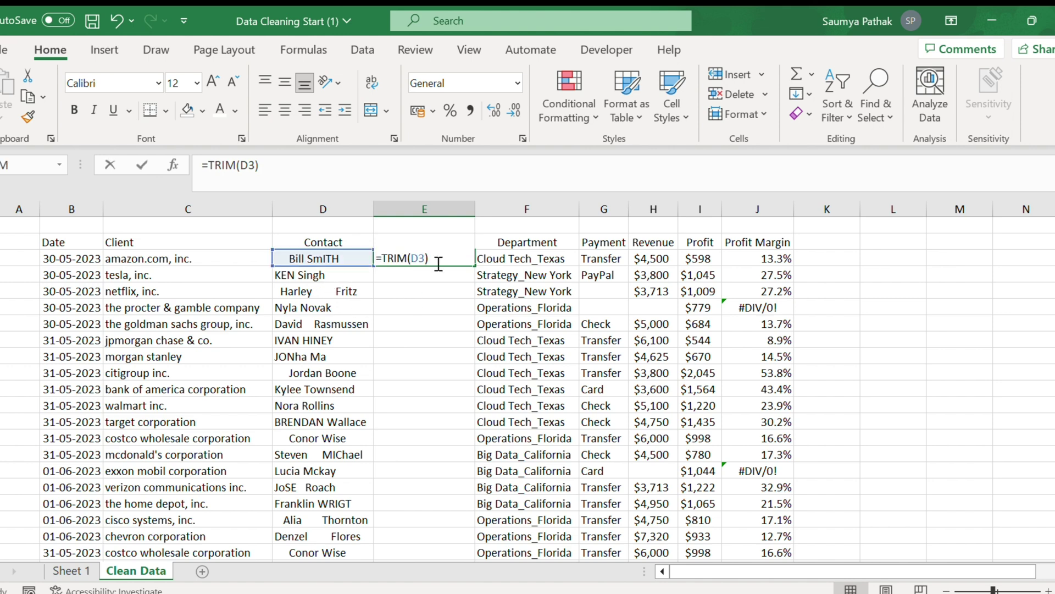
drag(435, 259, 406, 260)
click(444, 262)
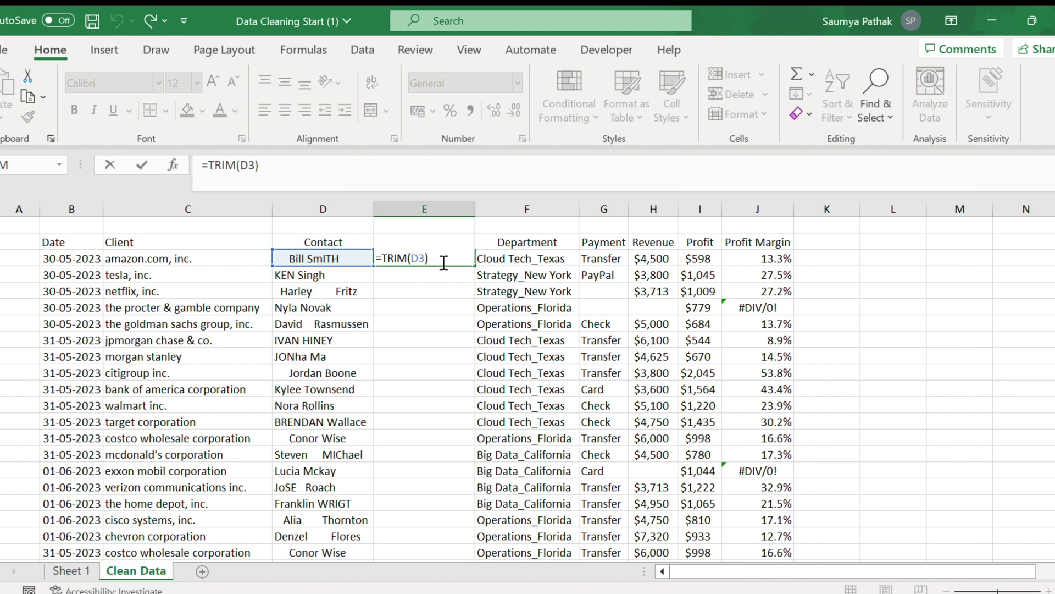
key(Return)
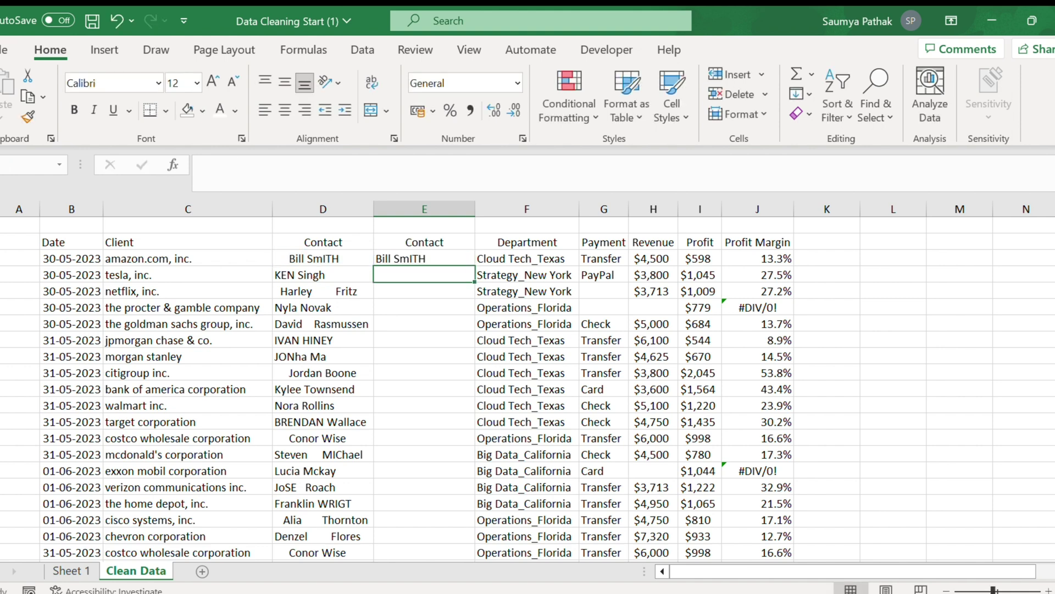
Step: Extend E3's formula to =PROPER(TRIM(D3)) and confirm it
click(426, 256)
click(213, 164)
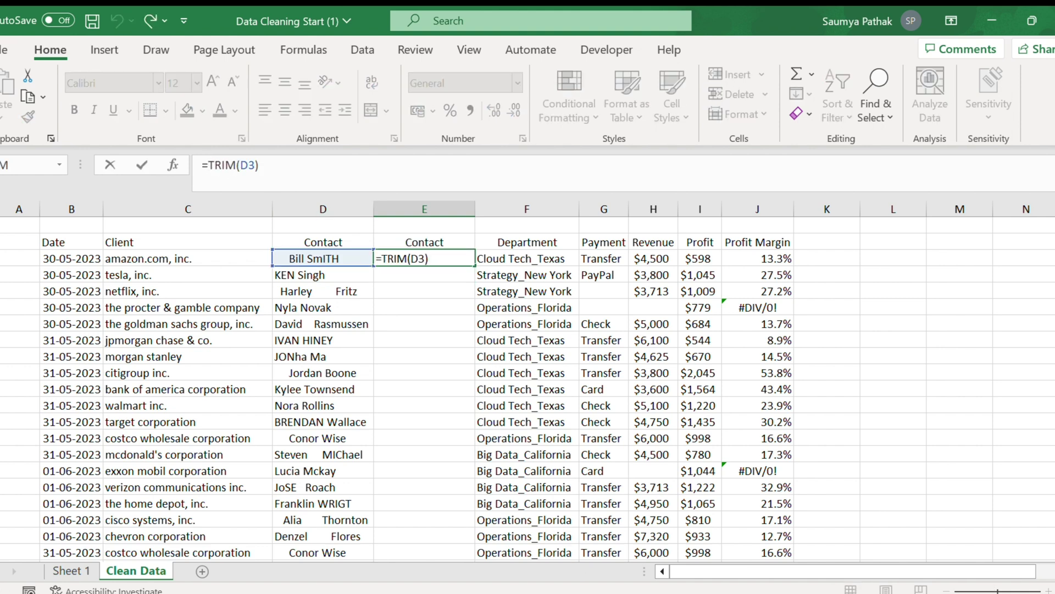
text(Proper)
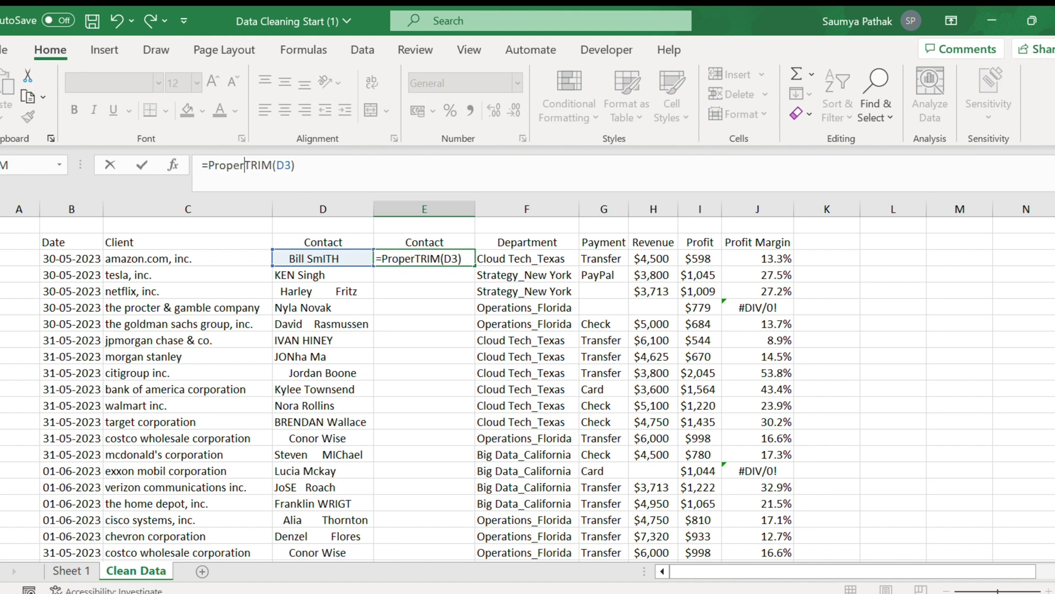
text(()
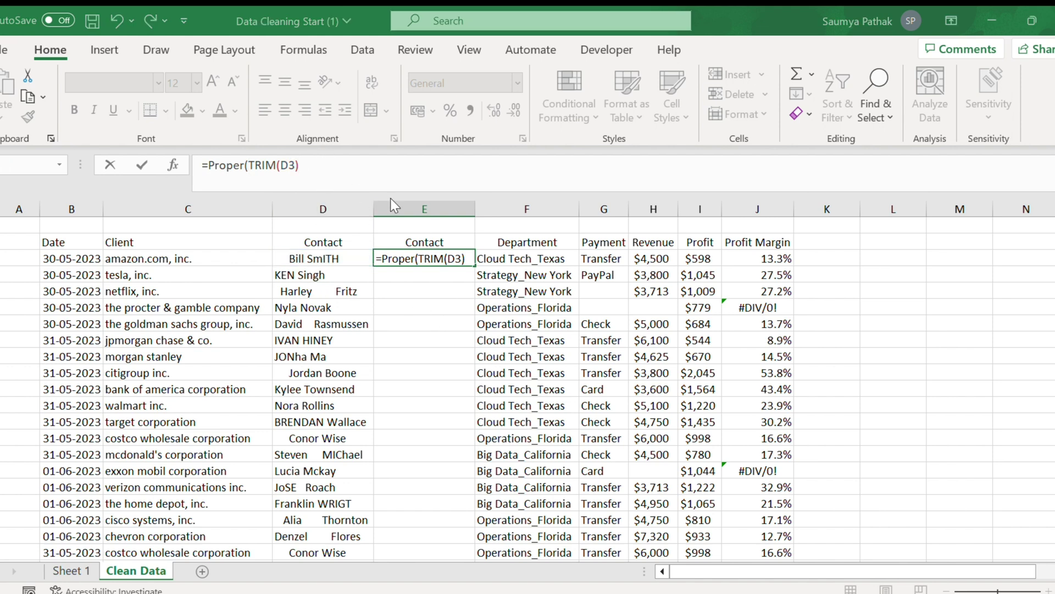
key(Return)
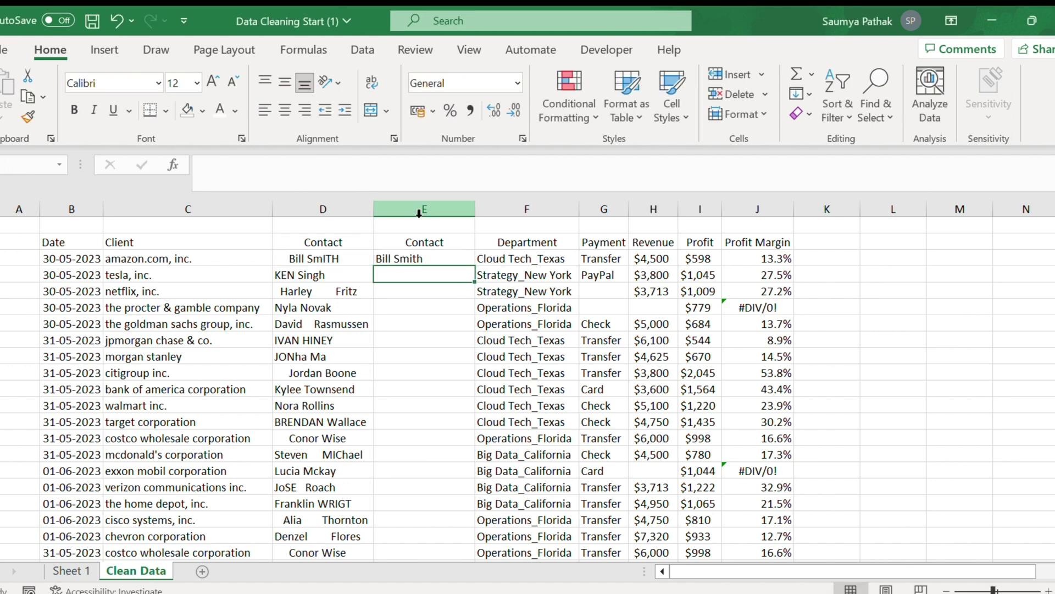
click(434, 260)
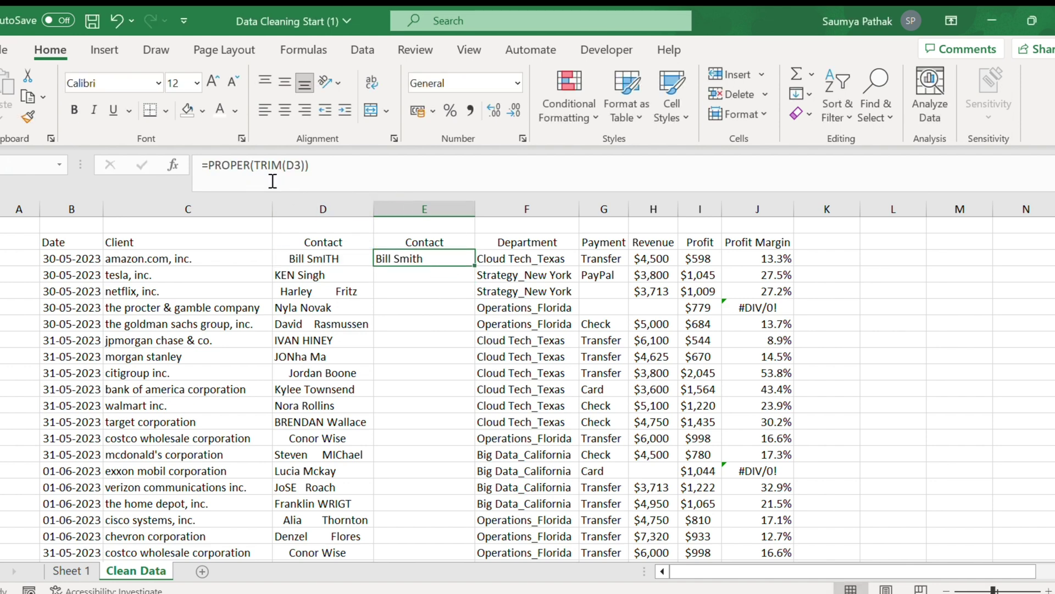
Step: Fill the PROPER(TRIM) formula from E3 down to the last data row
drag(473, 267, 477, 470)
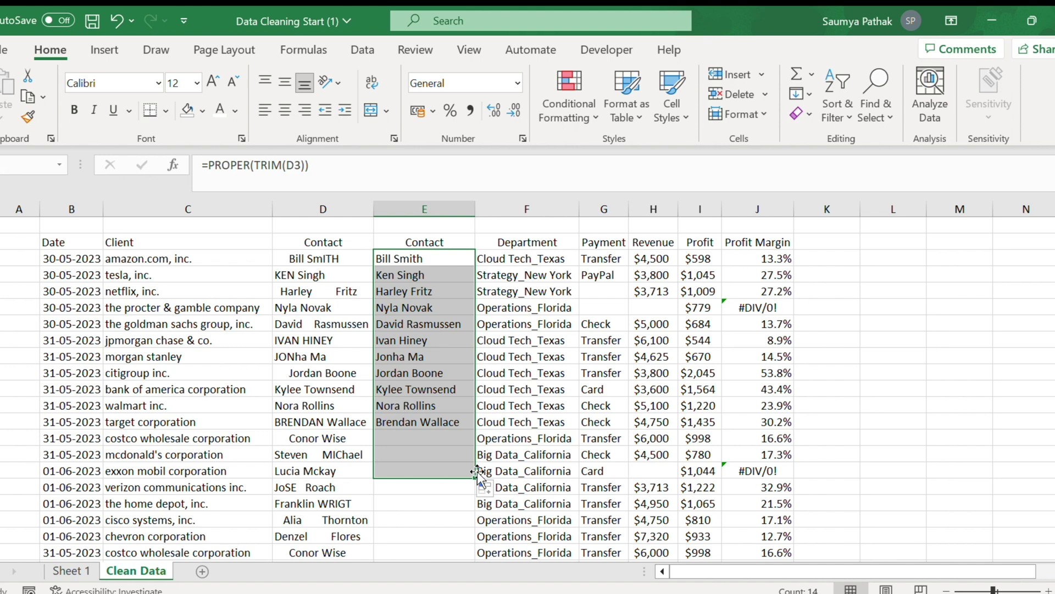
scroll(467, 437, down, 1)
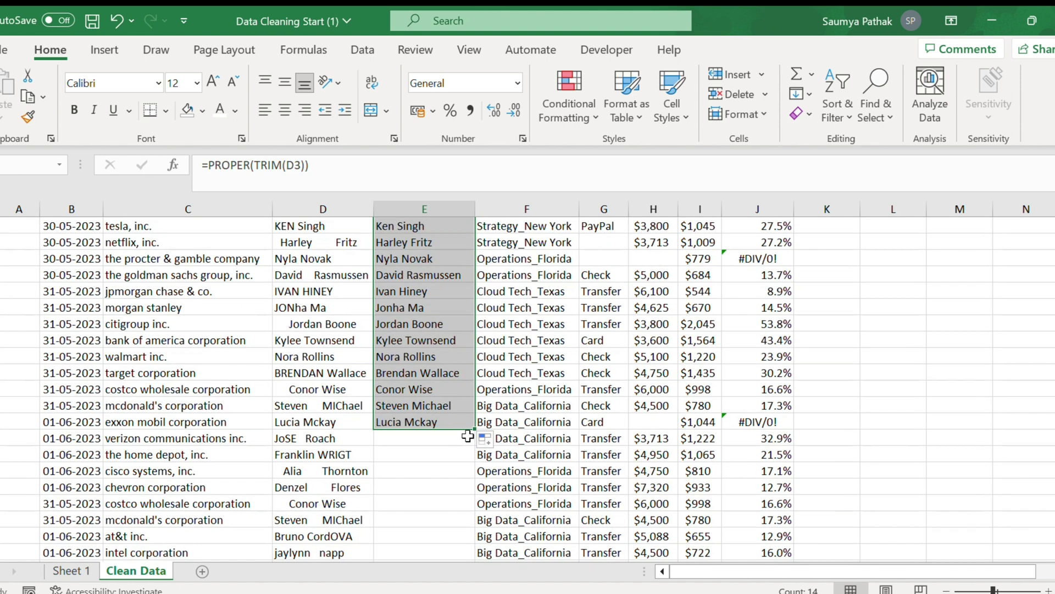
drag(474, 426, 419, 518)
scroll(419, 516, up, 5)
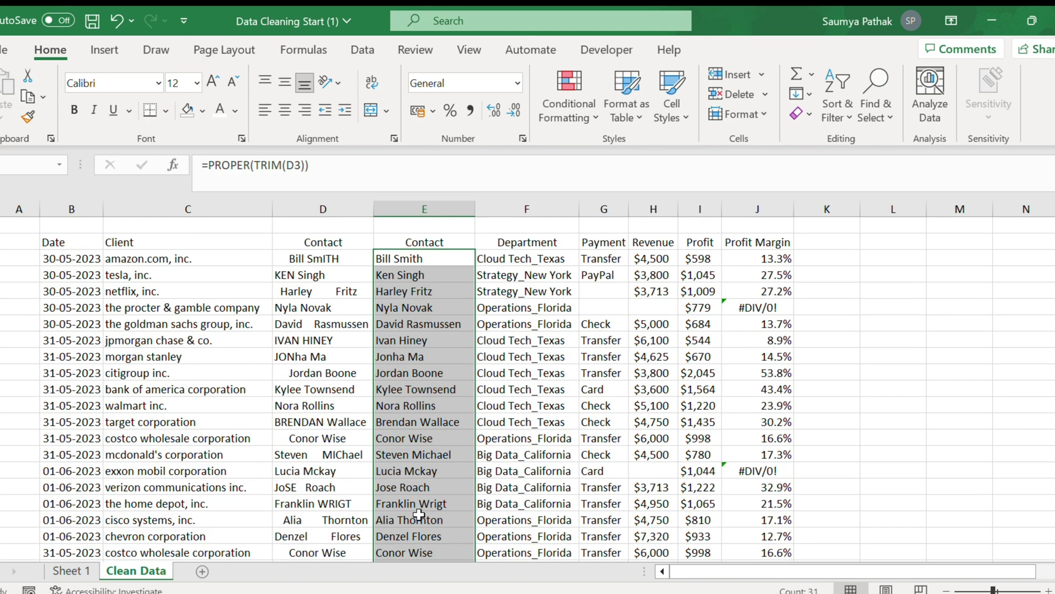
Step: Paste the cleaned contact names back as plain values, then select the original messy Contact column
click(419, 242)
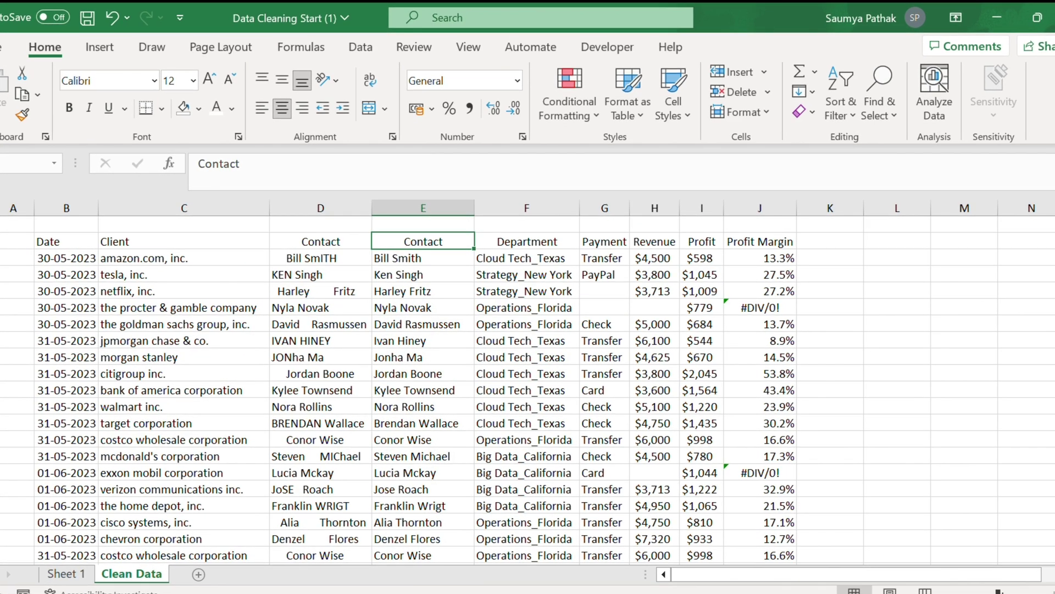
key(ctrl+shift+Down)
key(ctrl+c)
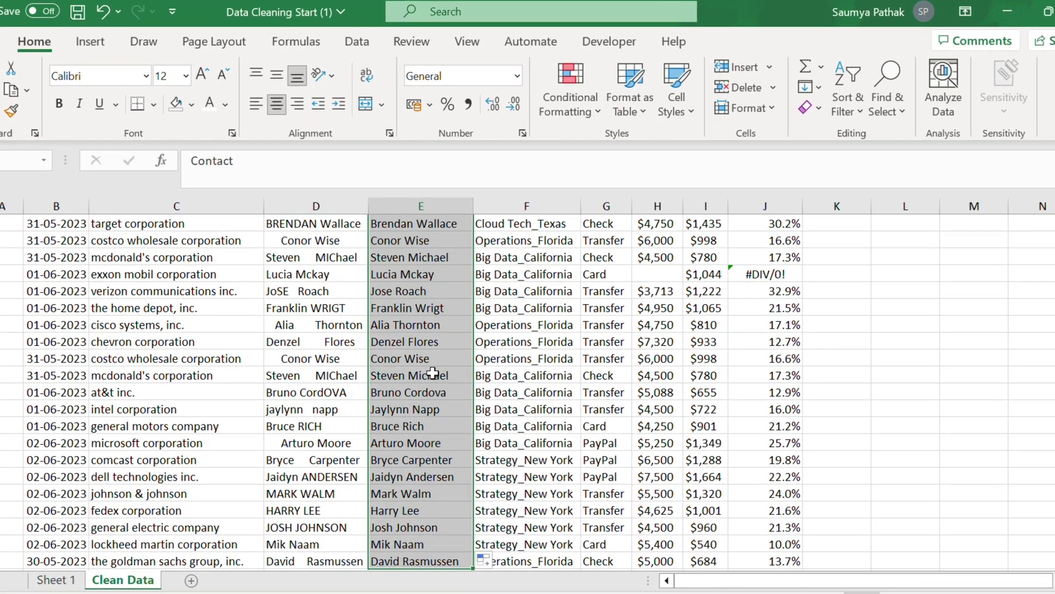
key(alt+h)
key(v)
key(v)
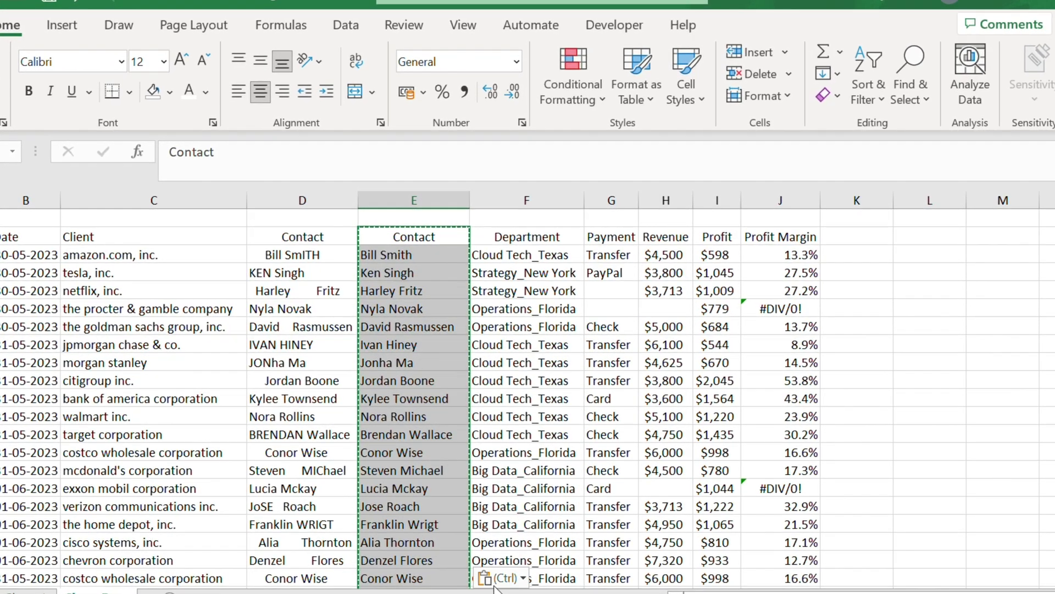
click(413, 290)
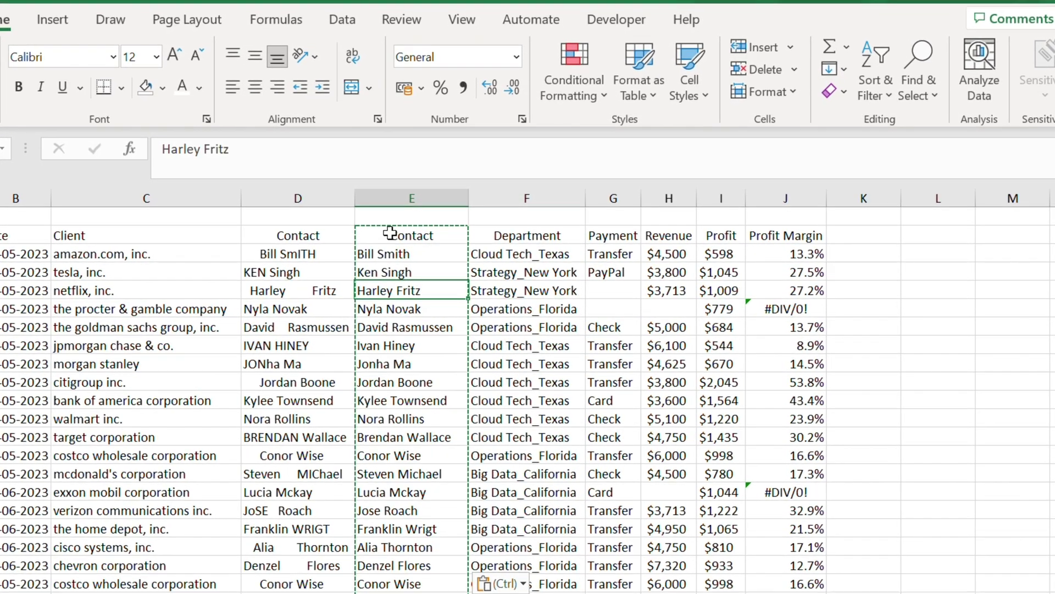
drag(390, 235, 415, 327)
click(373, 368)
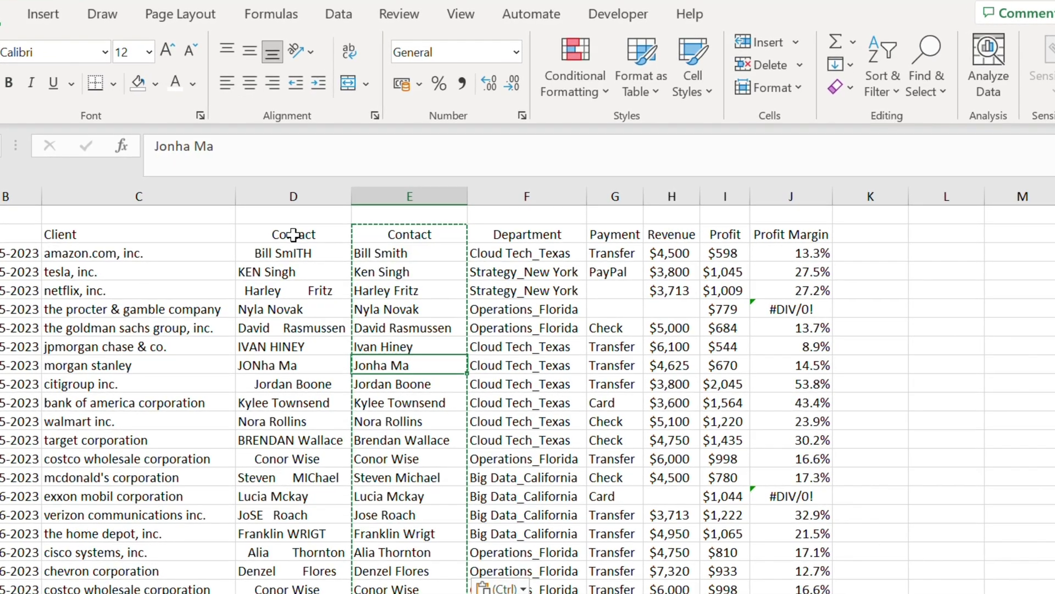
click(284, 209)
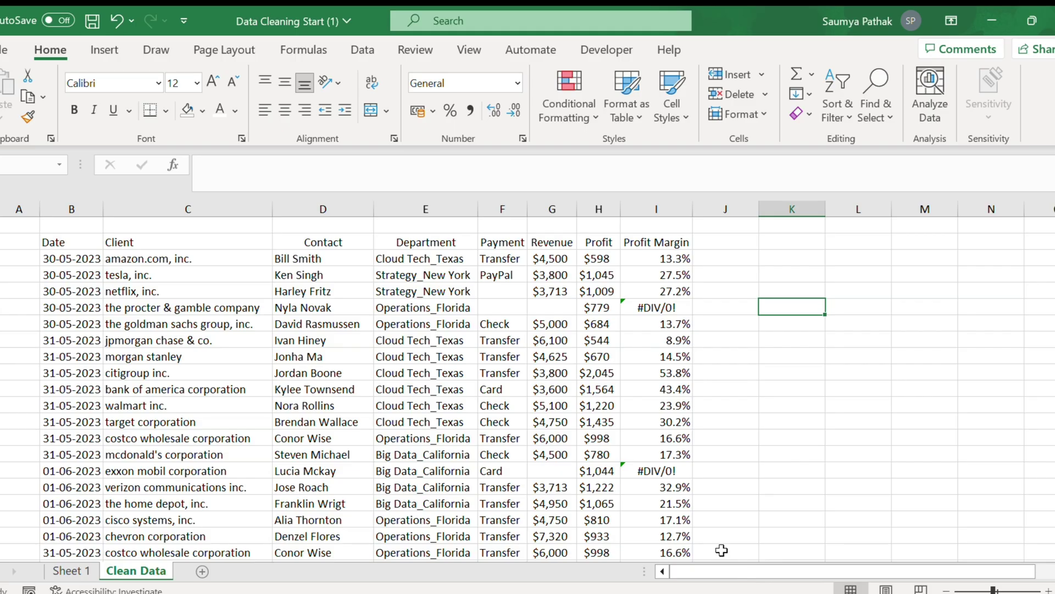
Step: Examine the region part after the underscore in the Department entries
click(429, 209)
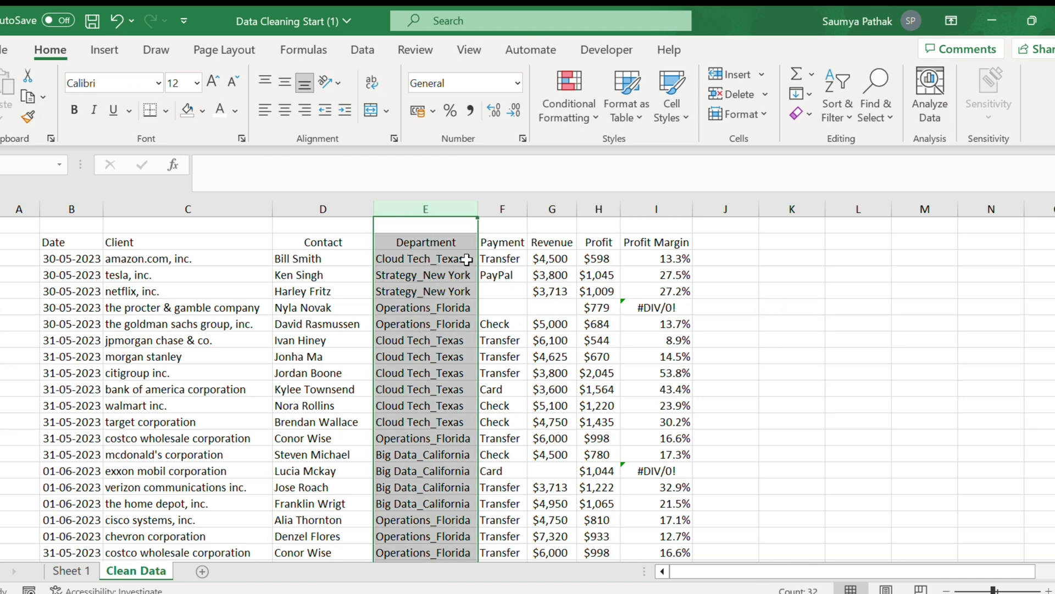
click(466, 259)
double_click(465, 259)
drag(464, 260, 438, 267)
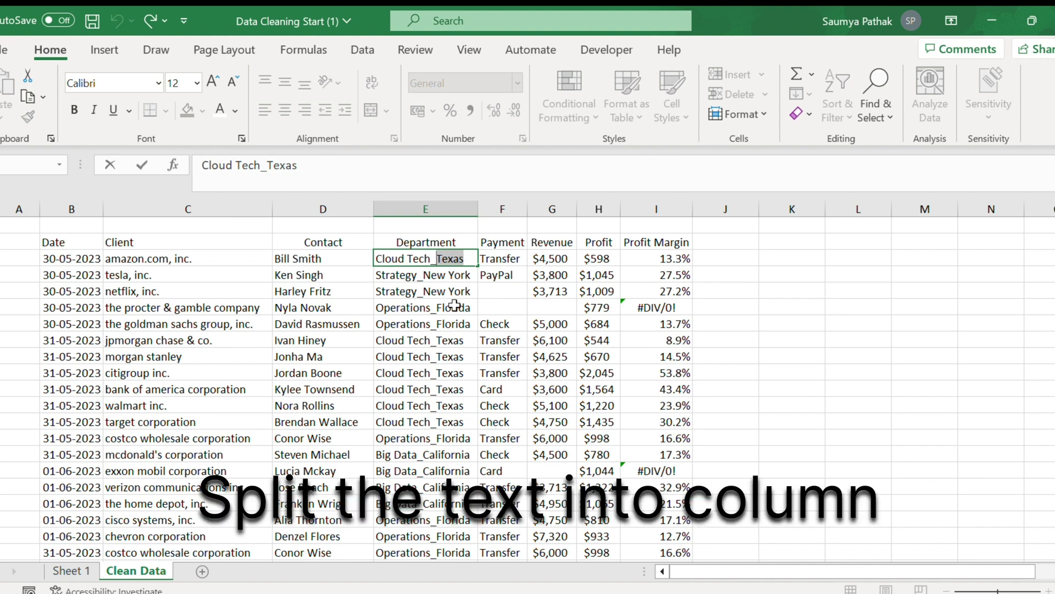
Step: Insert a blank column before Payment headed 'Regoin'
click(498, 209)
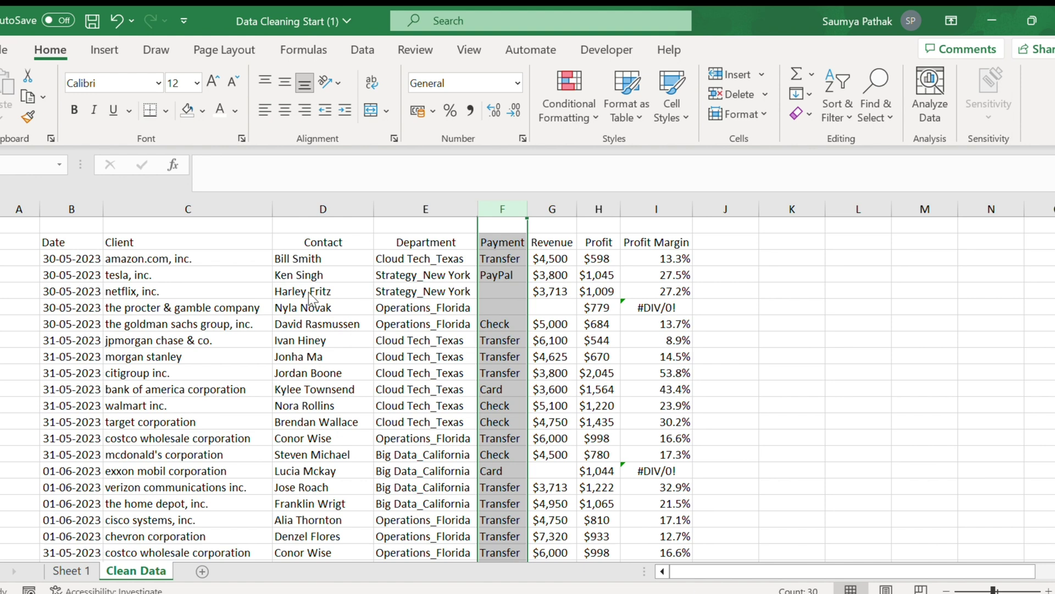
key(ctrl+shift+plus)
click(495, 245)
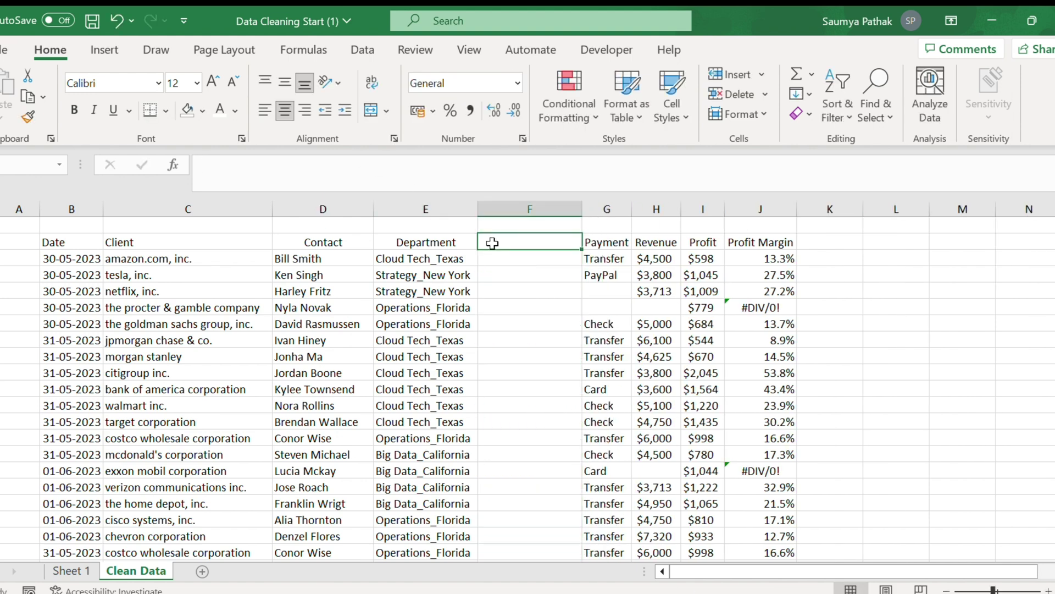
text(Regoin)
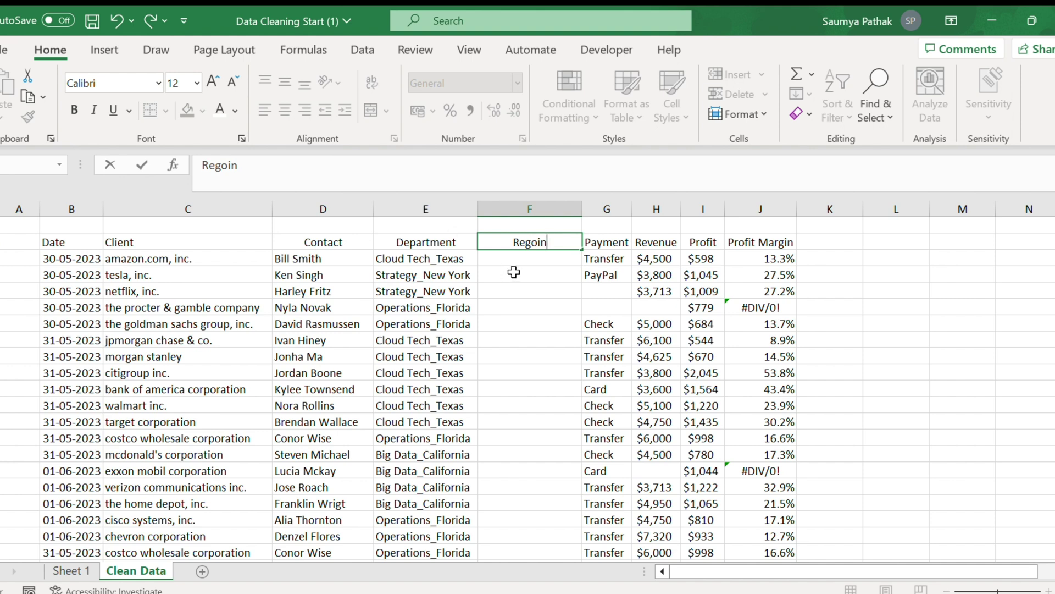
key(Return)
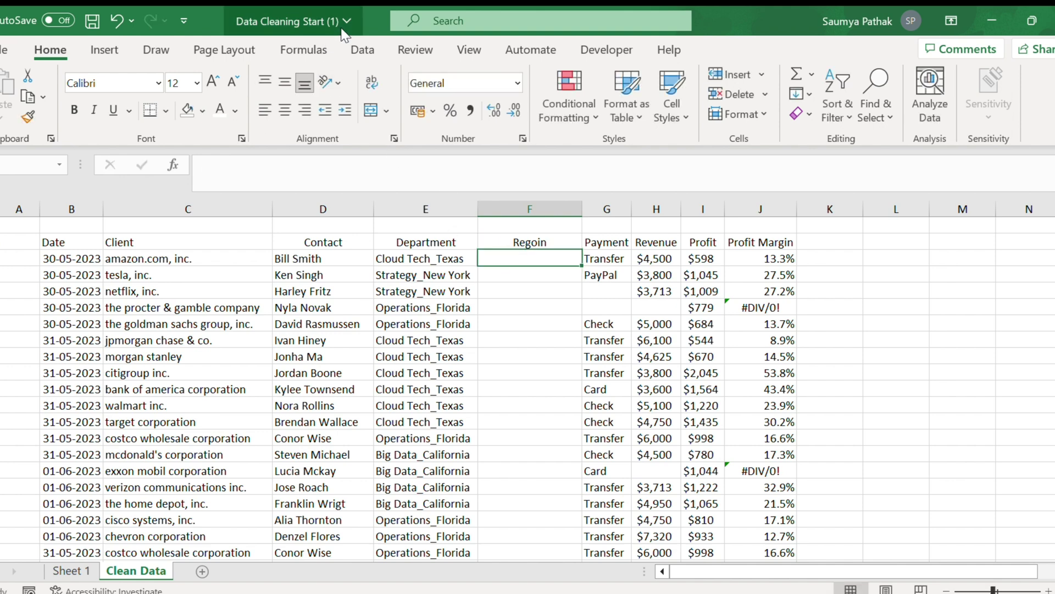
click(363, 49)
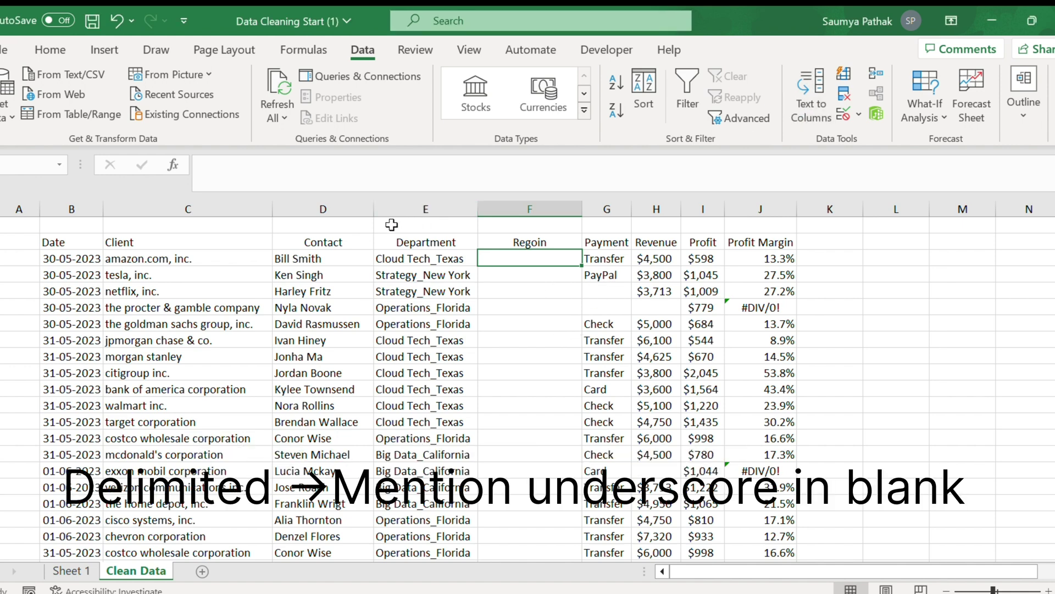
Step: Select the Department entries from the first record down to the last row
click(446, 208)
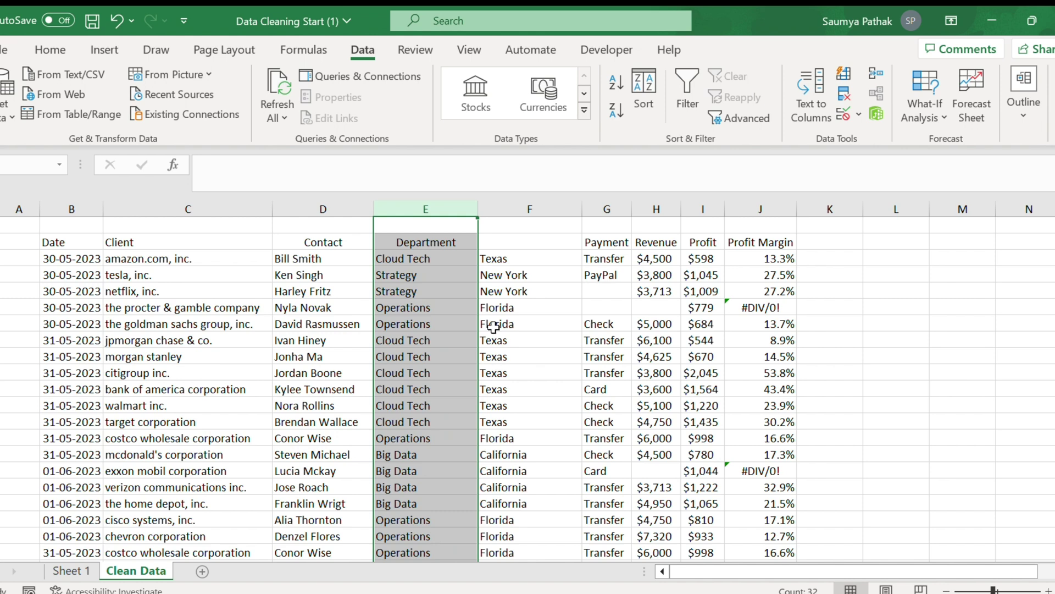
scroll(536, 437, down, 4)
scroll(536, 437, down, 5)
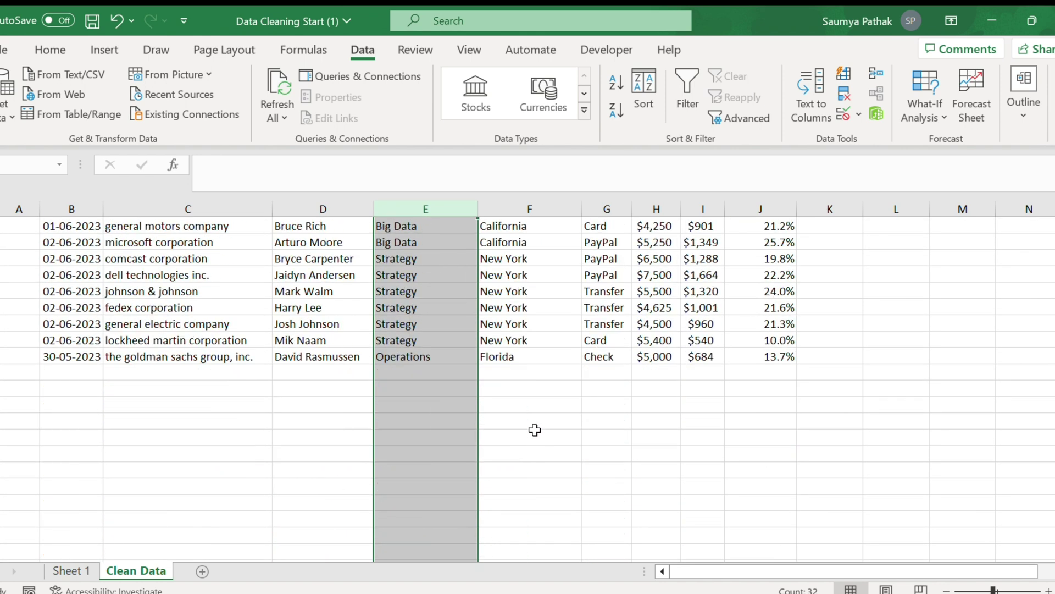
scroll(535, 428, up, 8)
click(413, 309)
drag(405, 261, 484, 541)
drag(495, 236, 494, 442)
Step: Enter the column F header as Region, typed 'Regoin'
scroll(495, 442, up, 1)
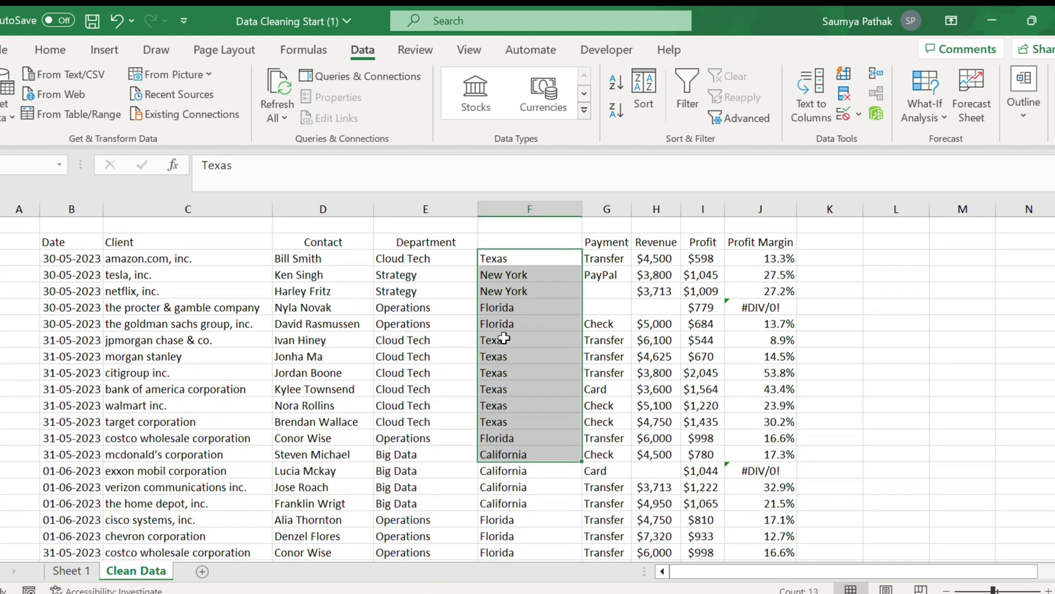
double_click(488, 243)
text(Regoin)
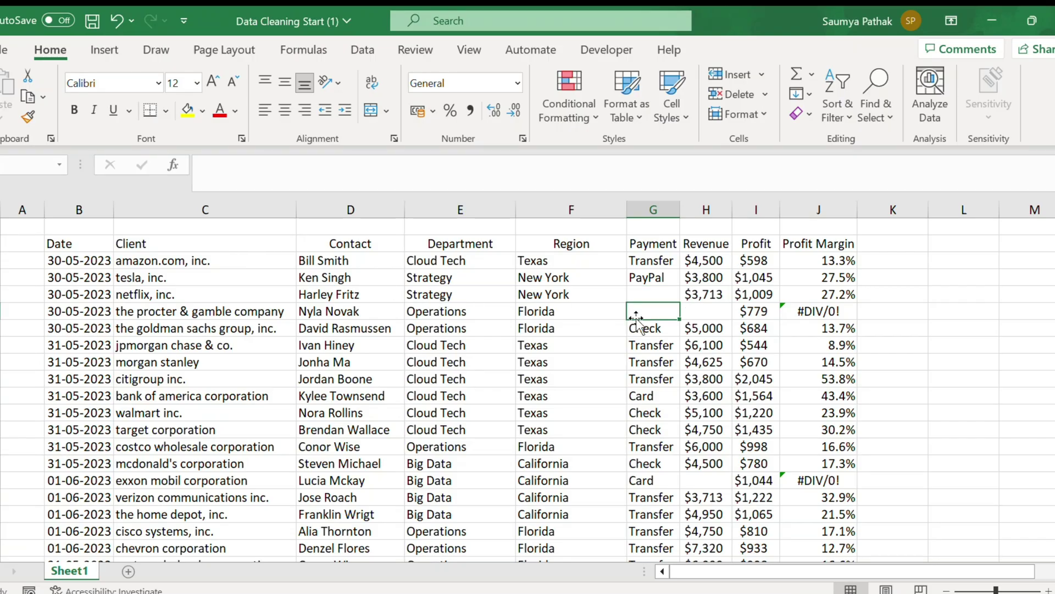
Step: Inspect the blank Payment and Revenue cells, including the procter and exxon rows
click(703, 305)
click(703, 482)
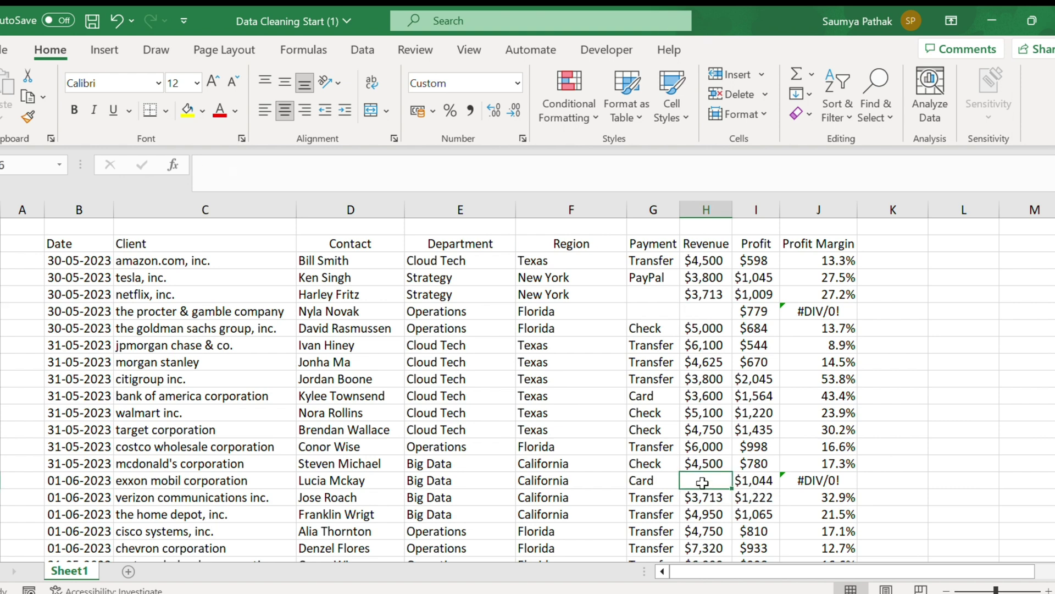
click(640, 295)
click(657, 314)
click(697, 314)
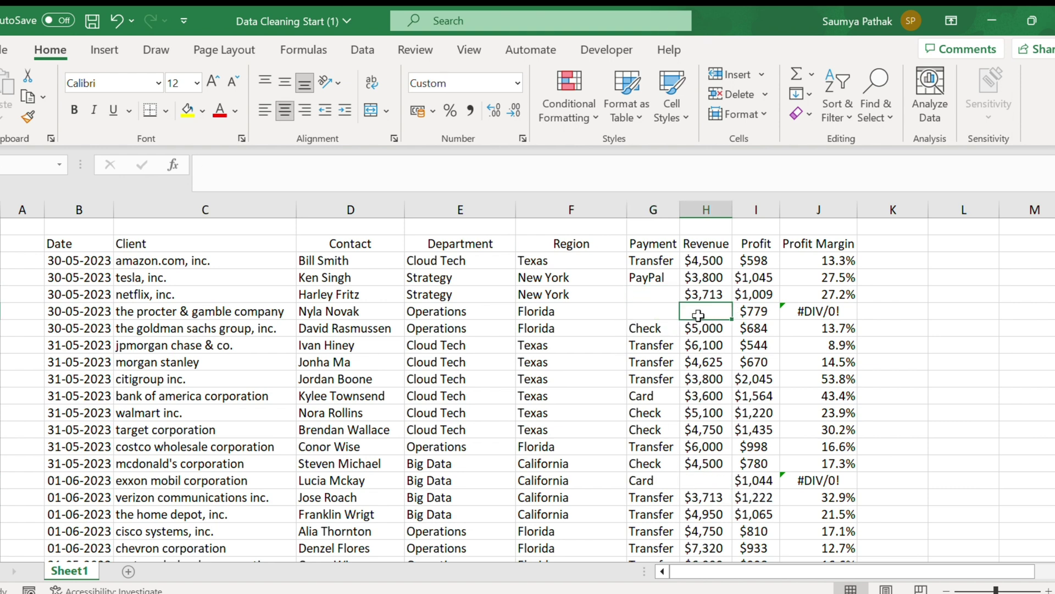
click(658, 280)
click(658, 295)
click(650, 328)
click(657, 311)
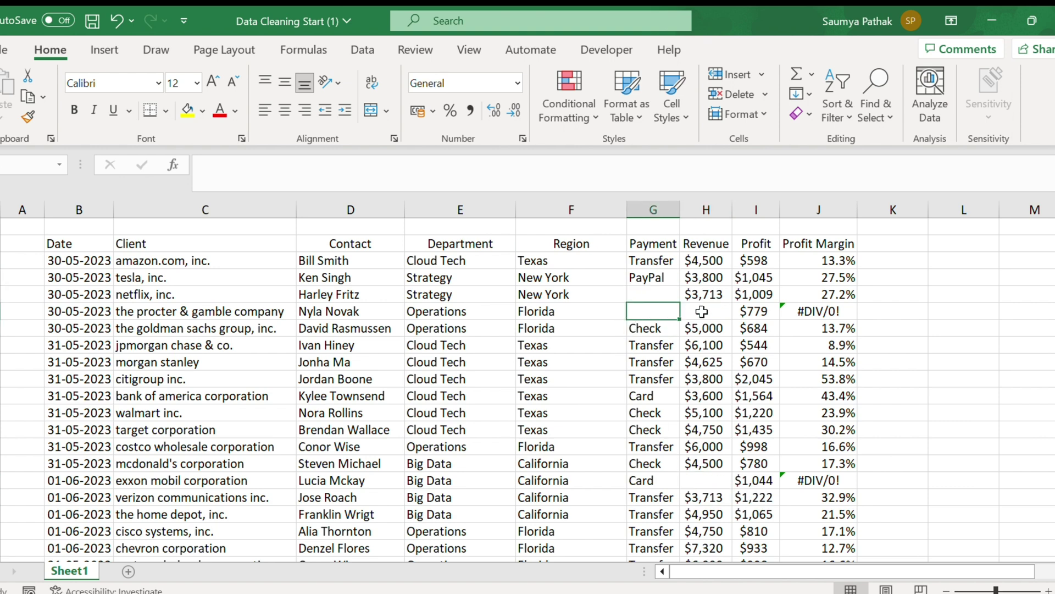
click(702, 312)
Step: Select the whole client table and narrow it to blank cells with Go To Special > Blanks
click(62, 259)
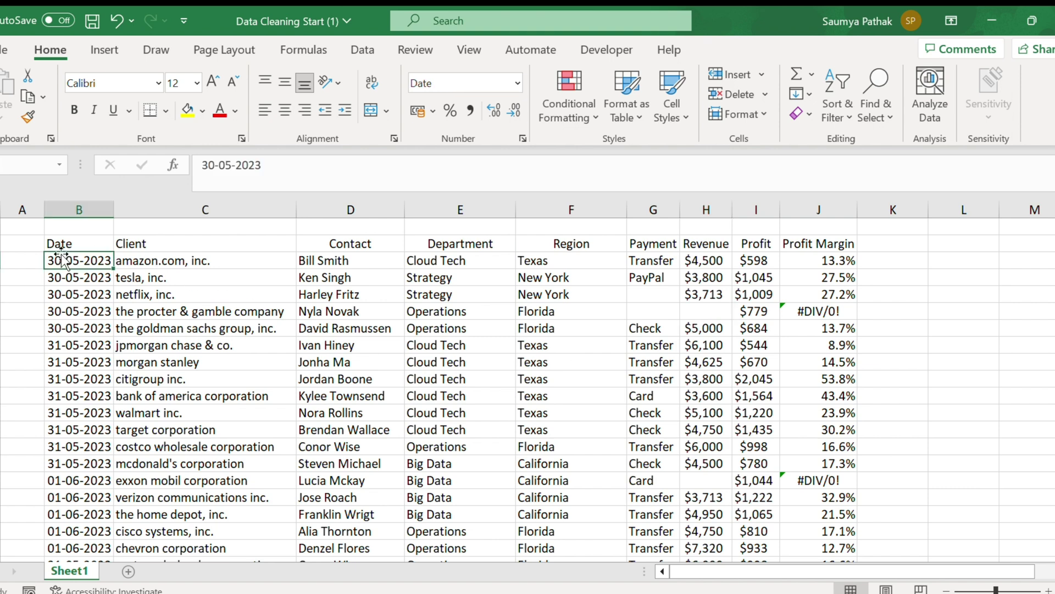
key(ctrl+a)
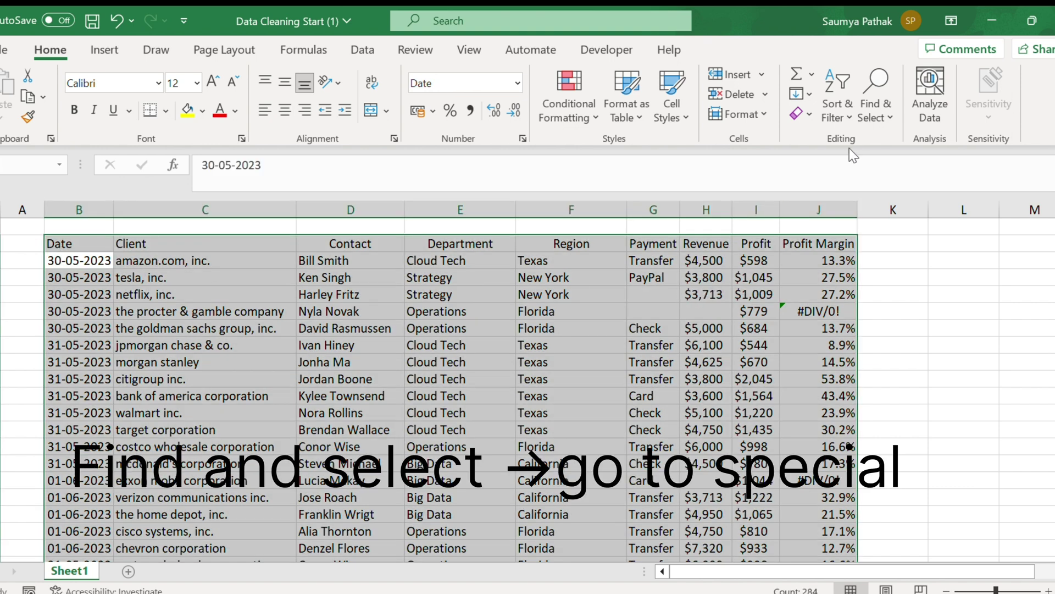
click(857, 115)
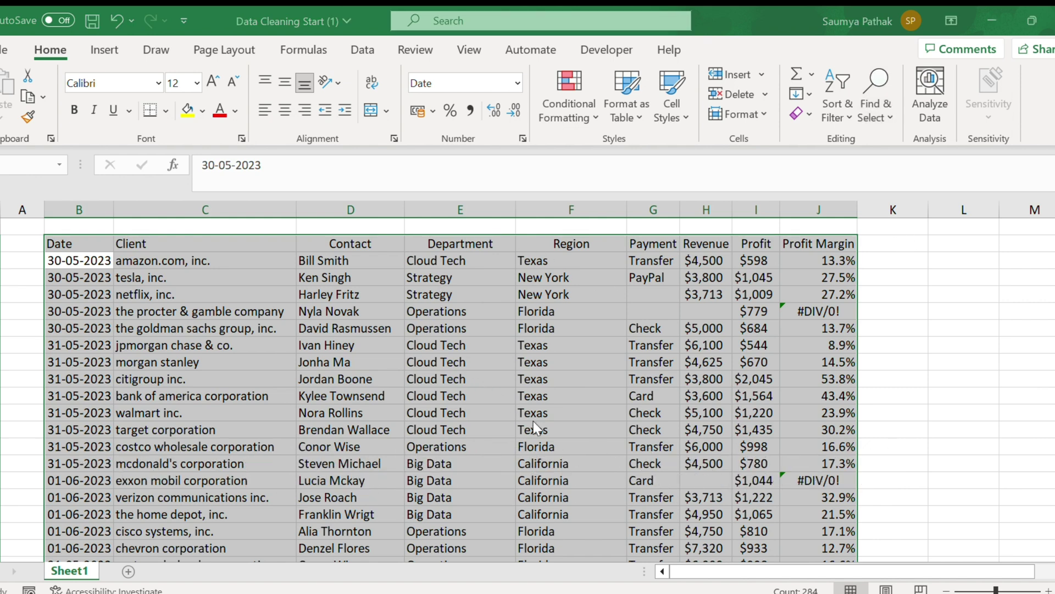
key(Return)
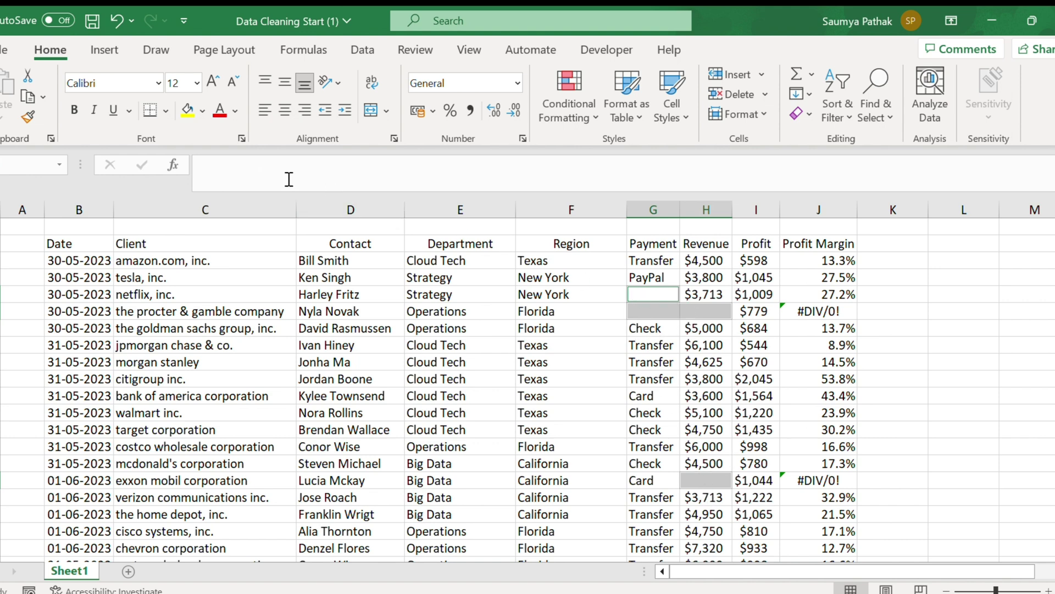
Step: Fill every selected blank Payment and Revenue cell with NA at once using Ctrl+Enter
click(251, 171)
text(NA)
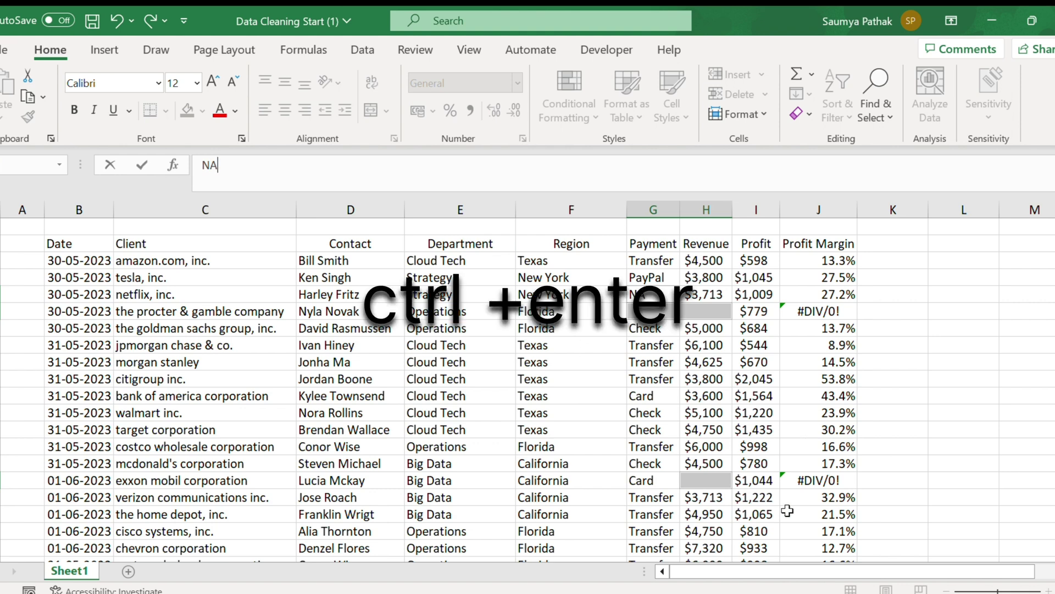
key(ctrl+Return)
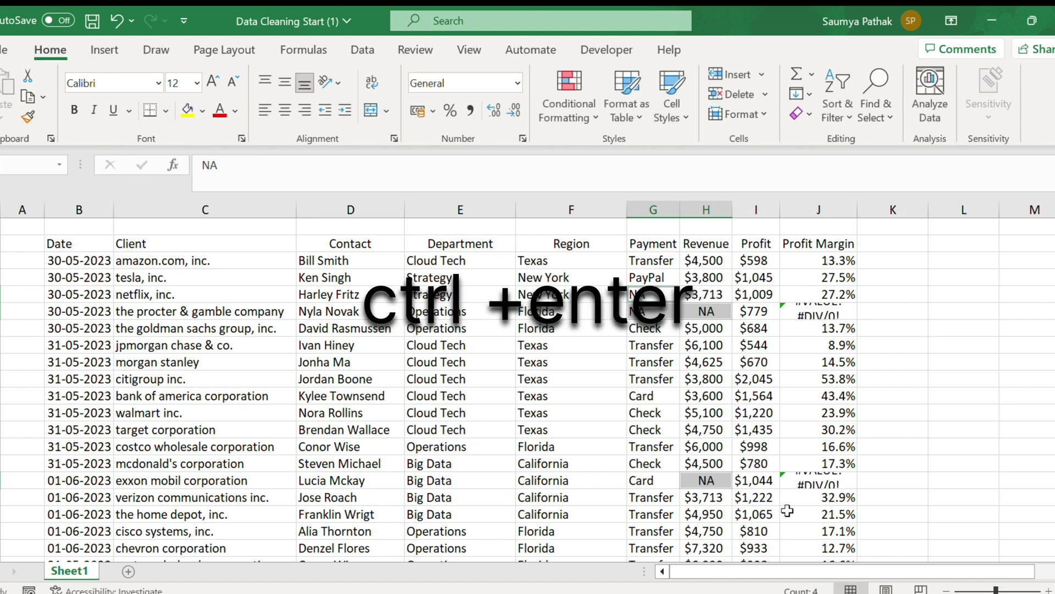
scroll(790, 451, down, 5)
scroll(736, 469, up, 4)
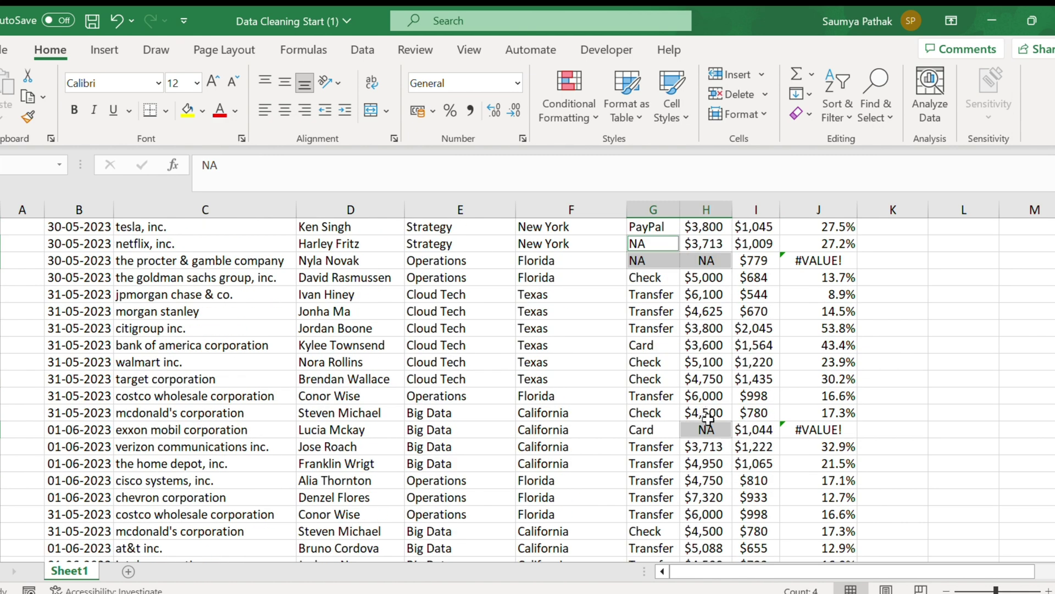
scroll(660, 380, up, 1)
click(671, 379)
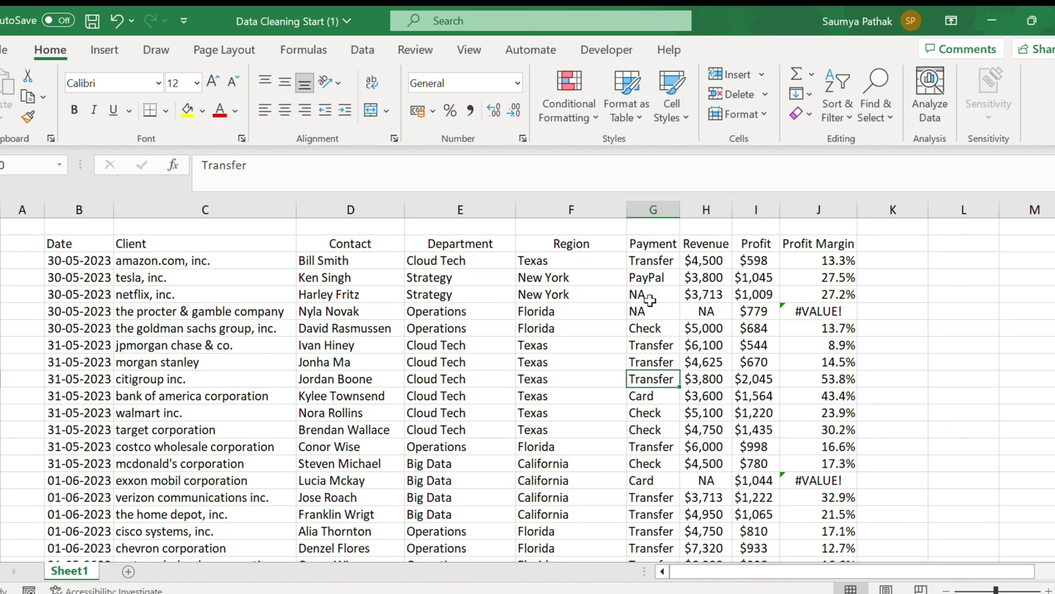
scroll(709, 396, down, 2)
scroll(712, 398, up, 1)
scroll(712, 398, up, 1)
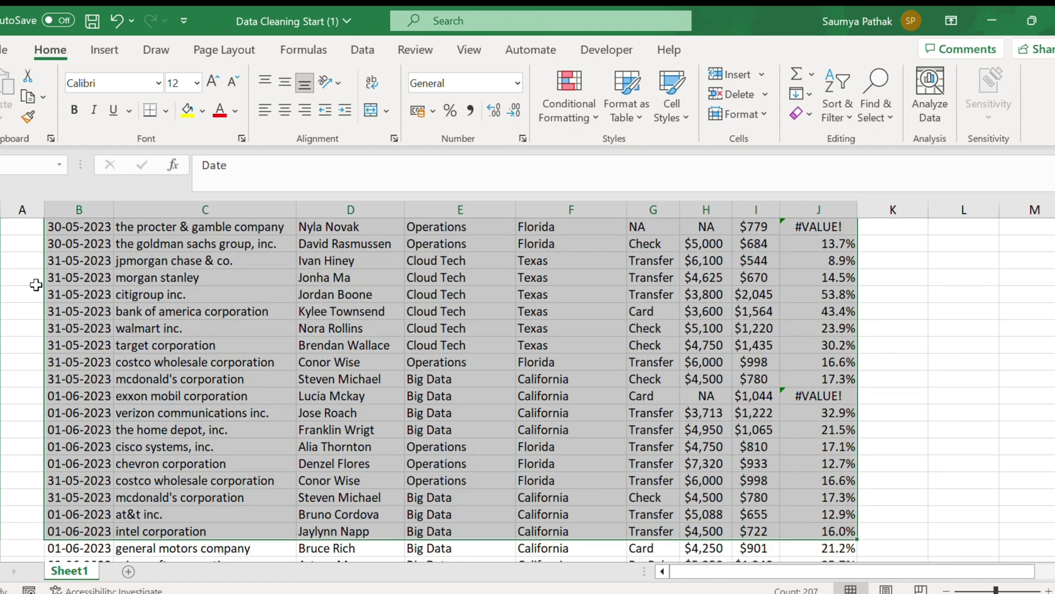
Step: Run Remove Duplicates on the whole table, dropping repeated costco and mcdonald's rows
key(ctrl+a)
scroll(36, 284, down, 3)
scroll(36, 284, up, 3)
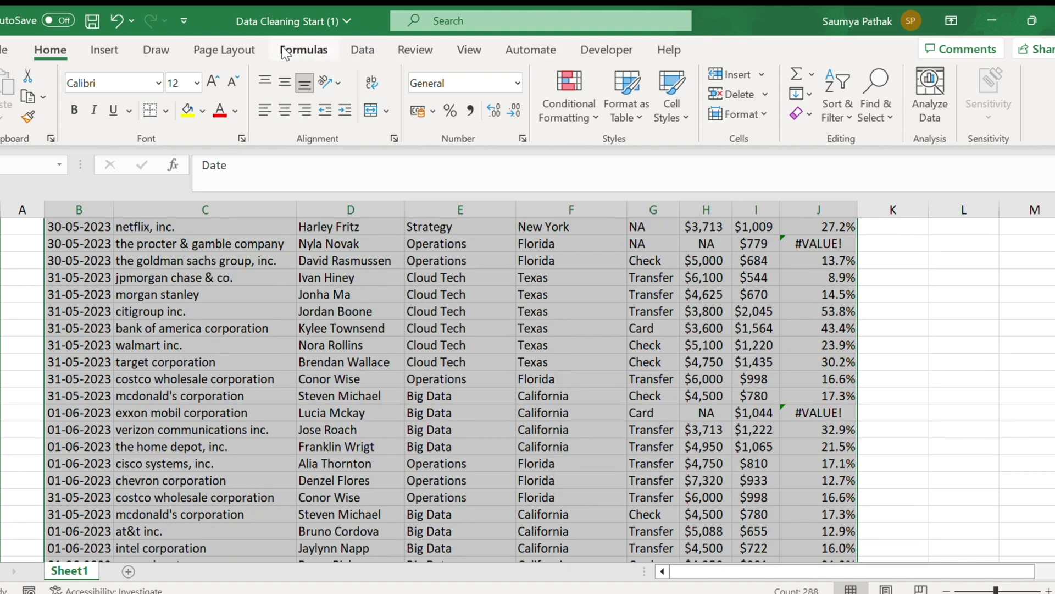
click(104, 49)
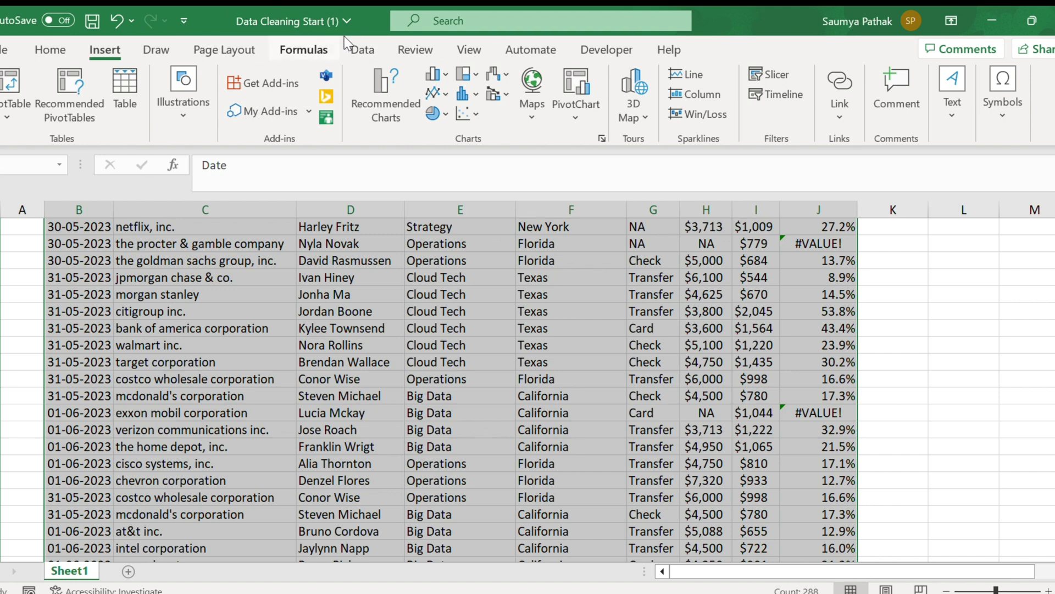
click(363, 49)
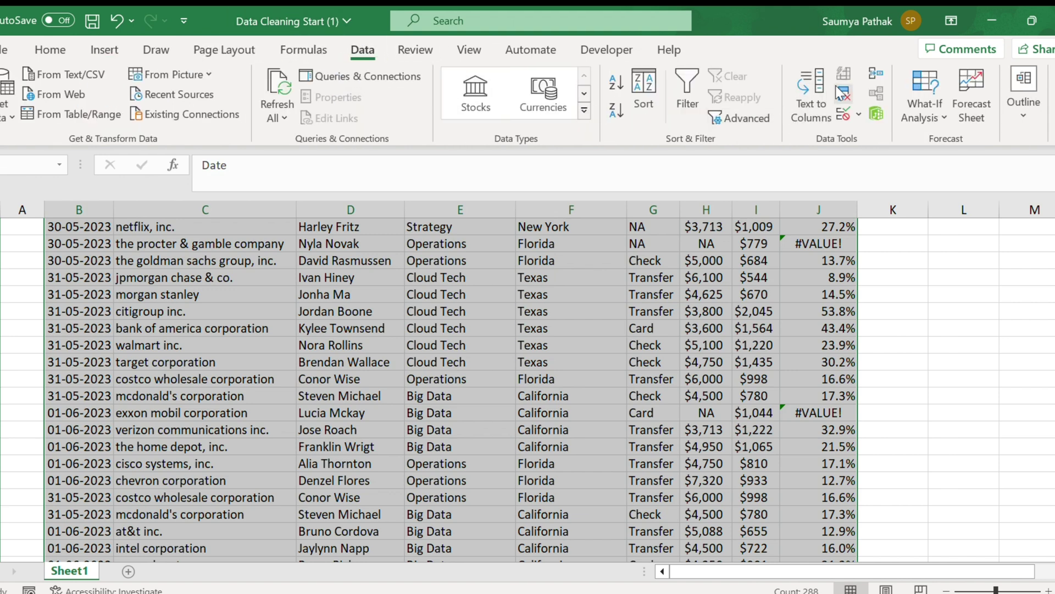
scroll(580, 299, up, 2)
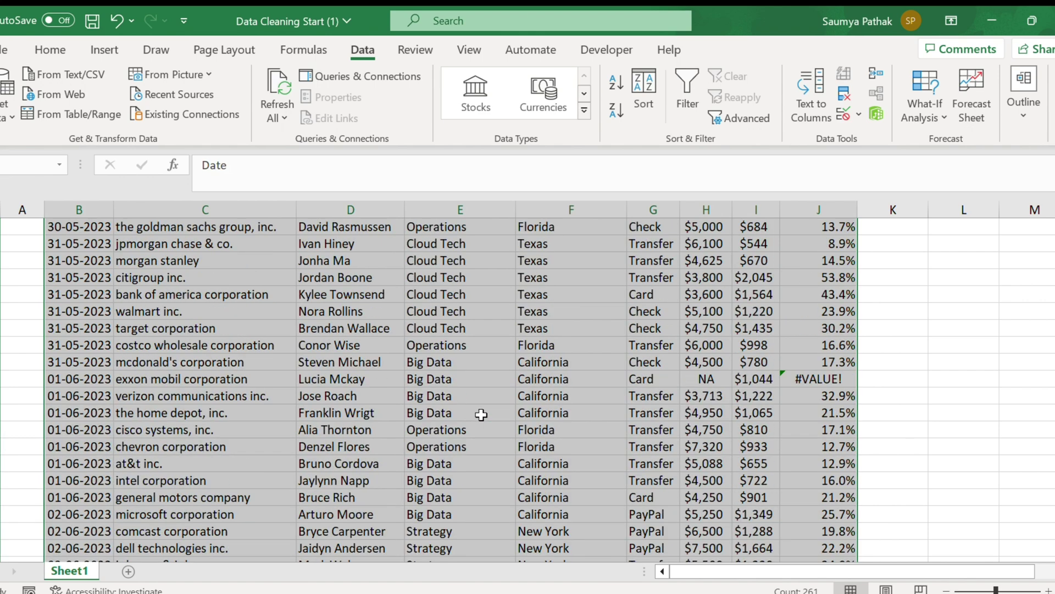
scroll(481, 414, down, 4)
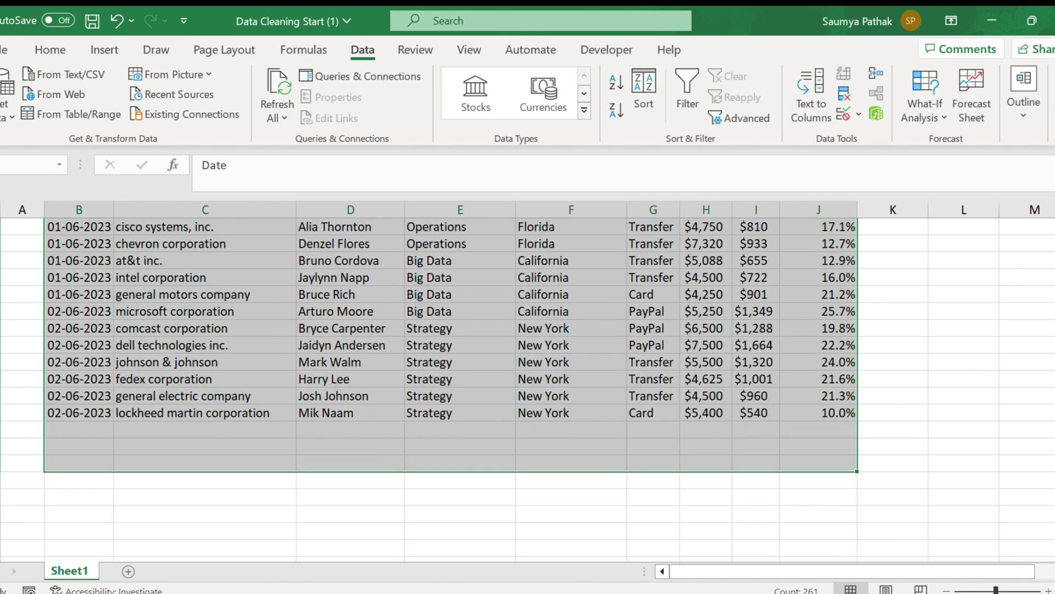
click(3, 404)
scroll(139, 428, up, 6)
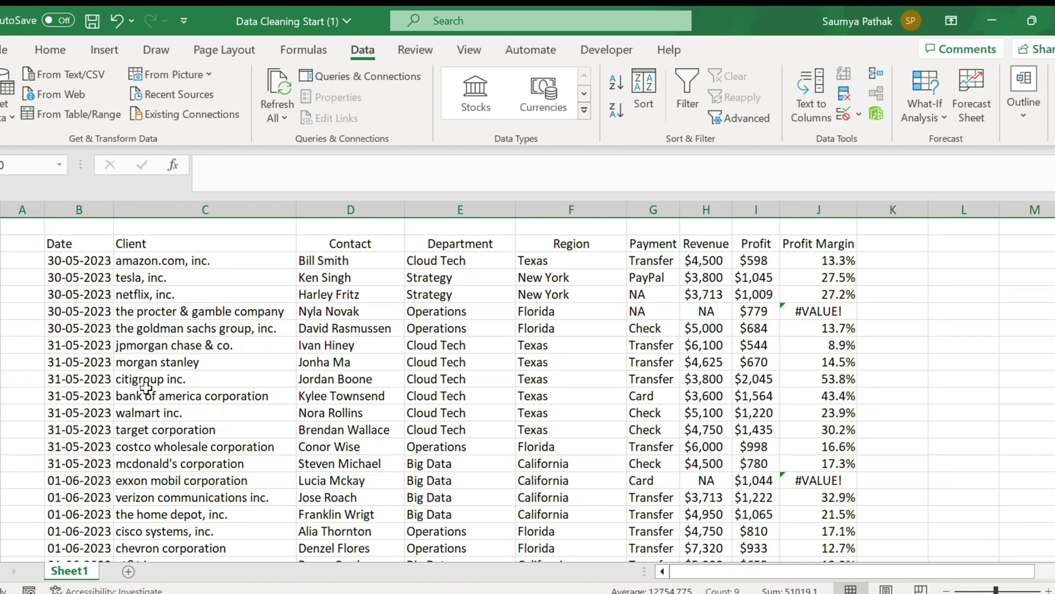
Step: Inspect the =I6/H6 Profit Margin formula behind the #VALUE! cell
click(73, 244)
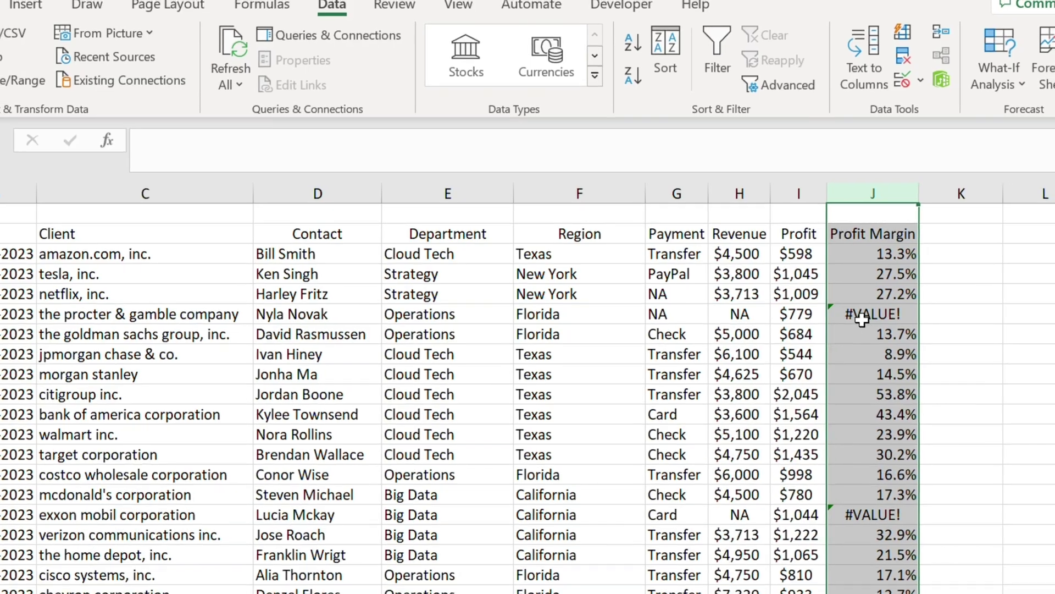
click(869, 313)
scroll(882, 362, down, 2)
scroll(883, 363, up, 2)
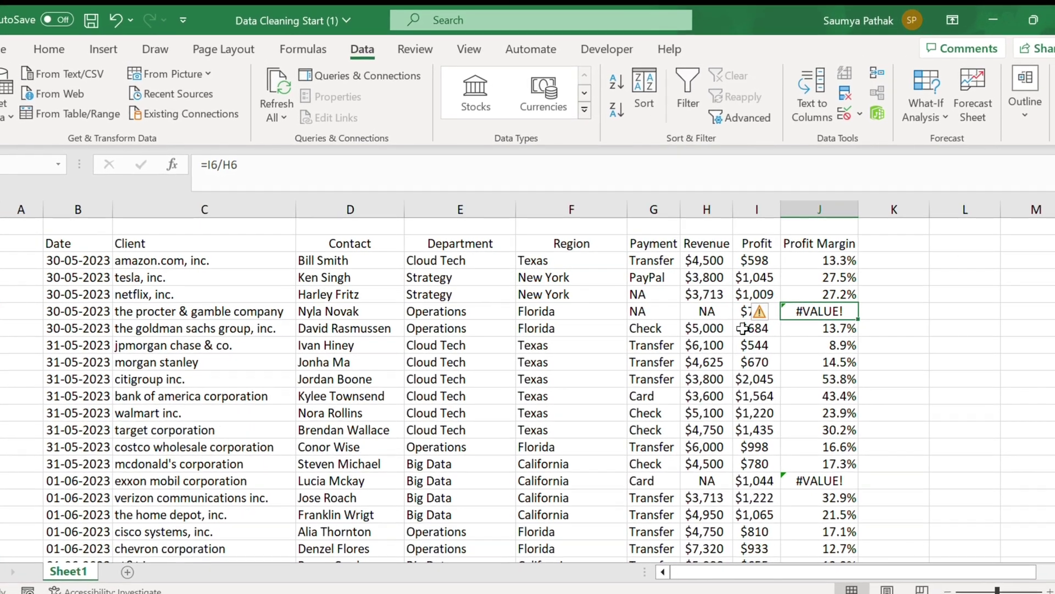
key(F2)
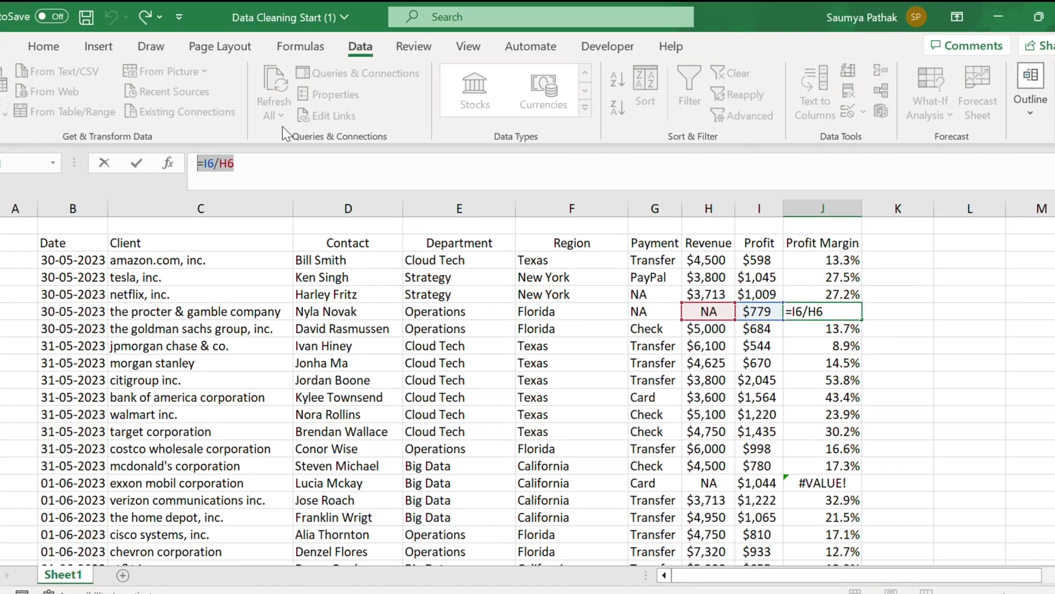
key(Return)
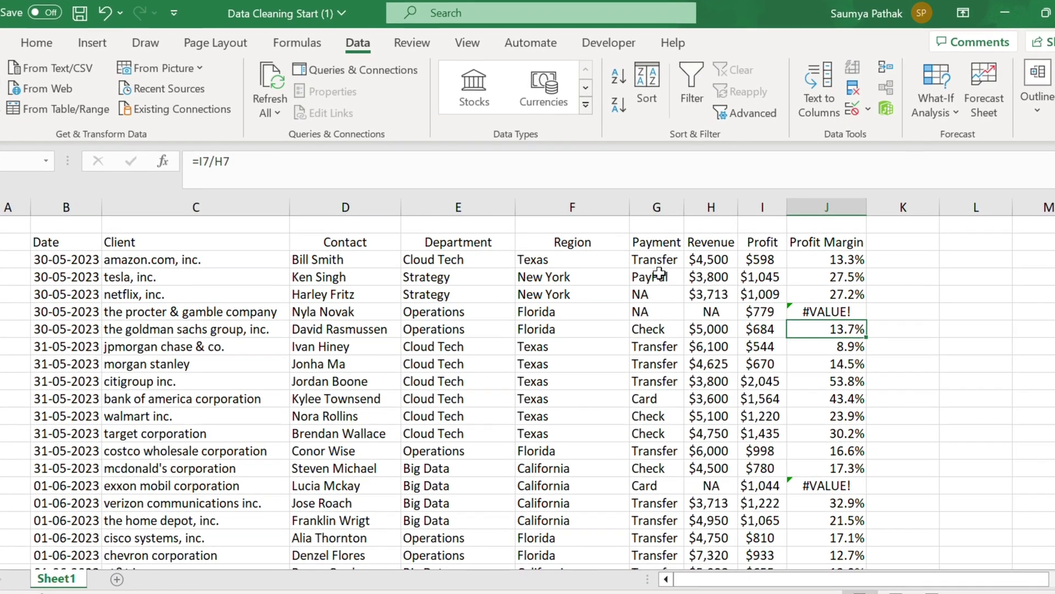
key(Up)
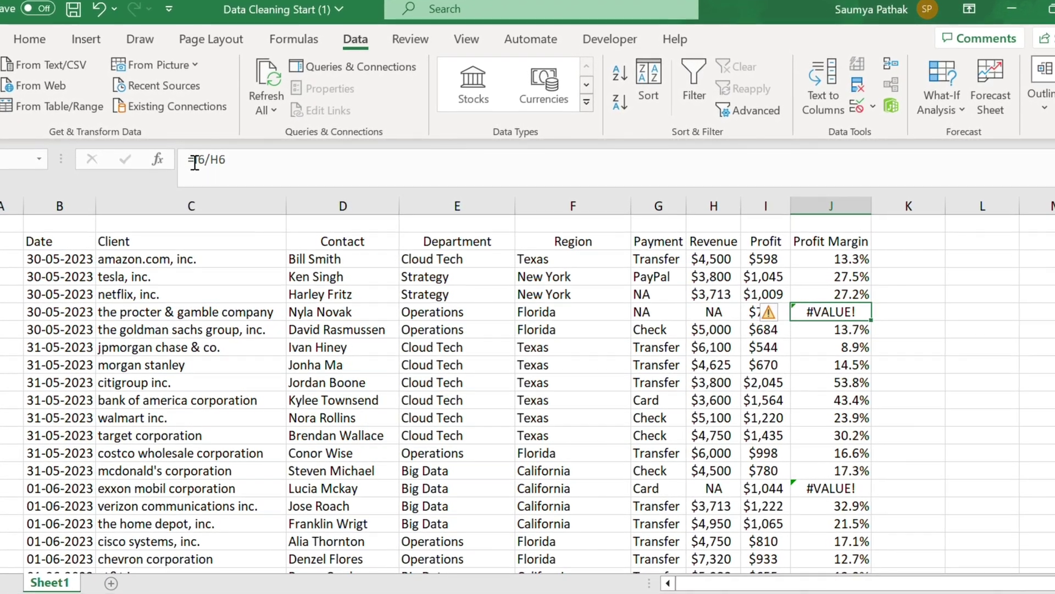
Step: Change J6's formula to =IFERROR(I6/H6,"NA")
click(194, 161)
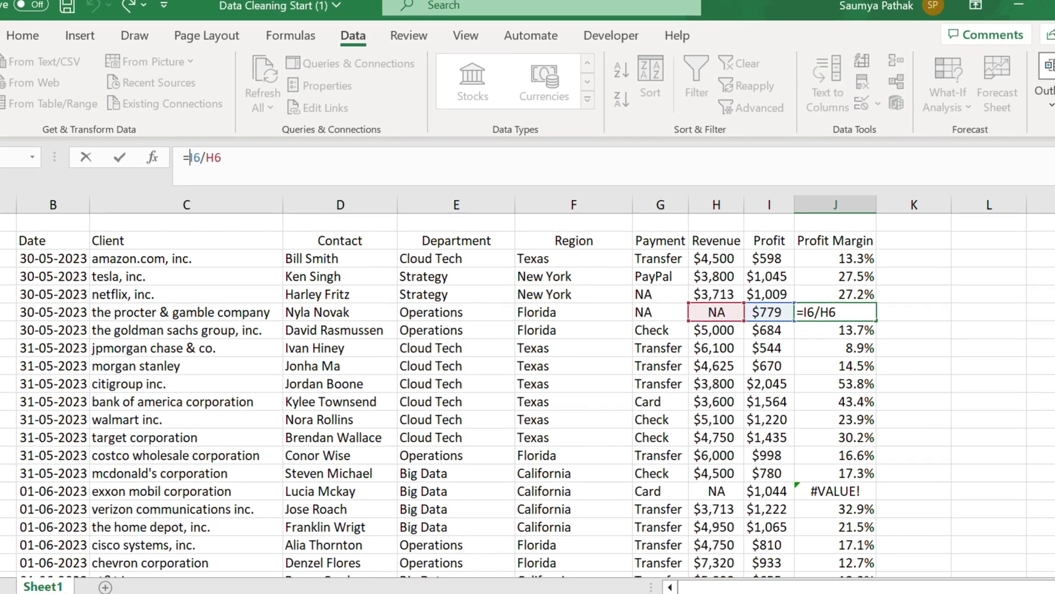
text(I)
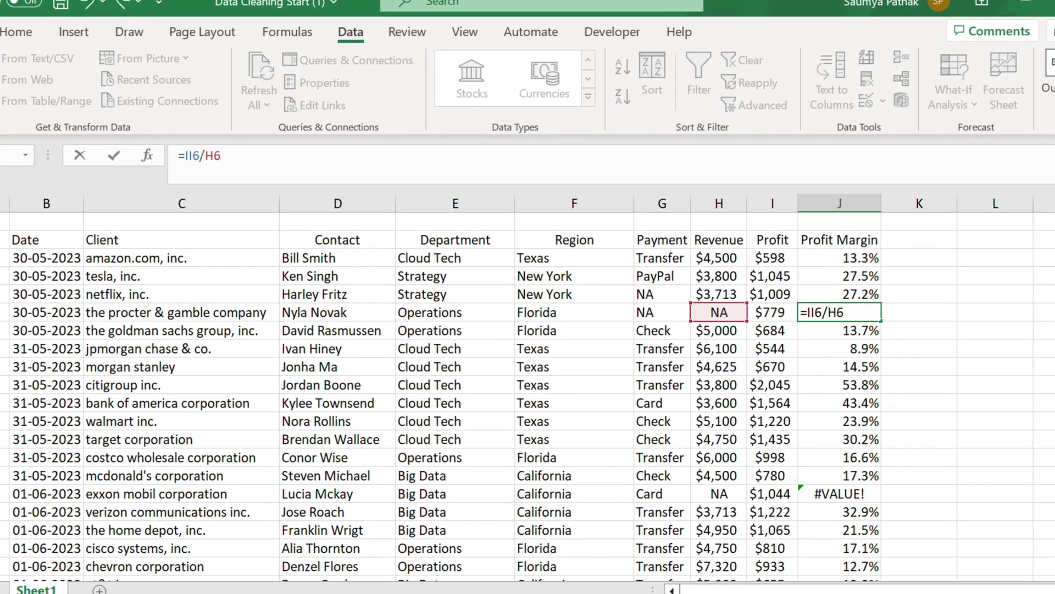
text(f)
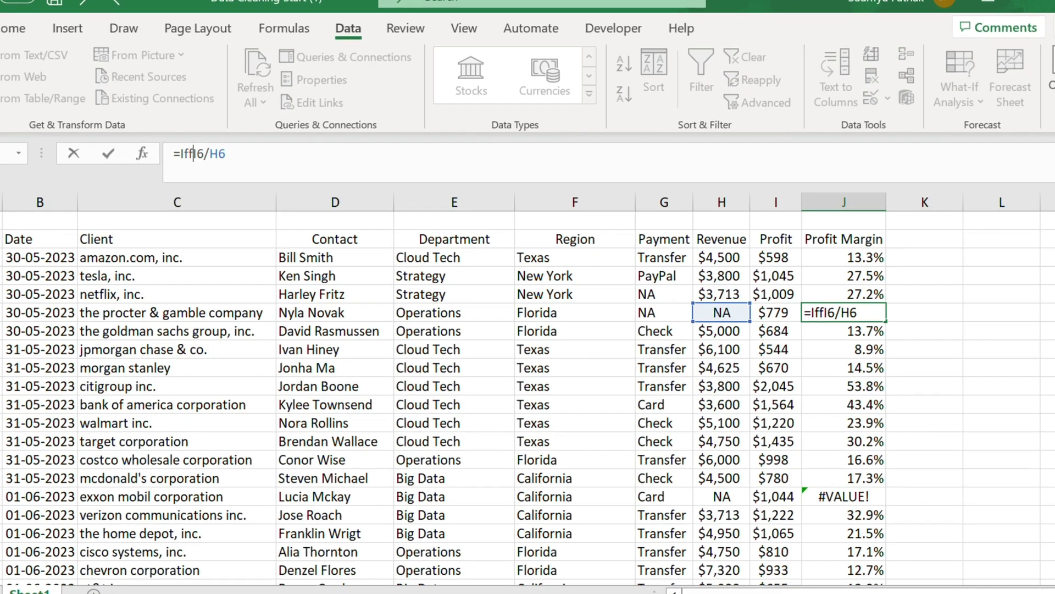
text(err)
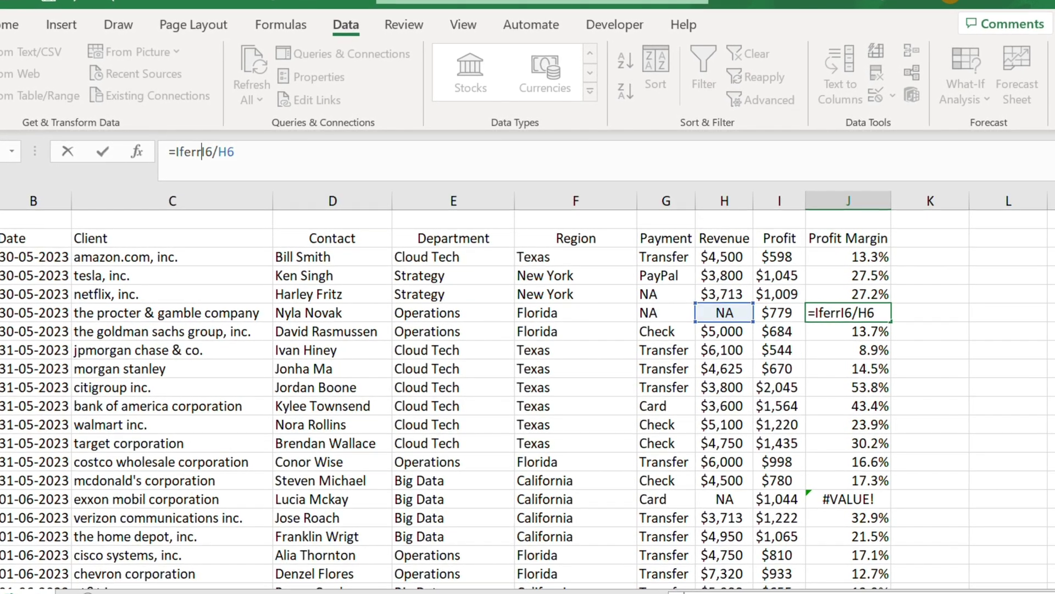
text(or)
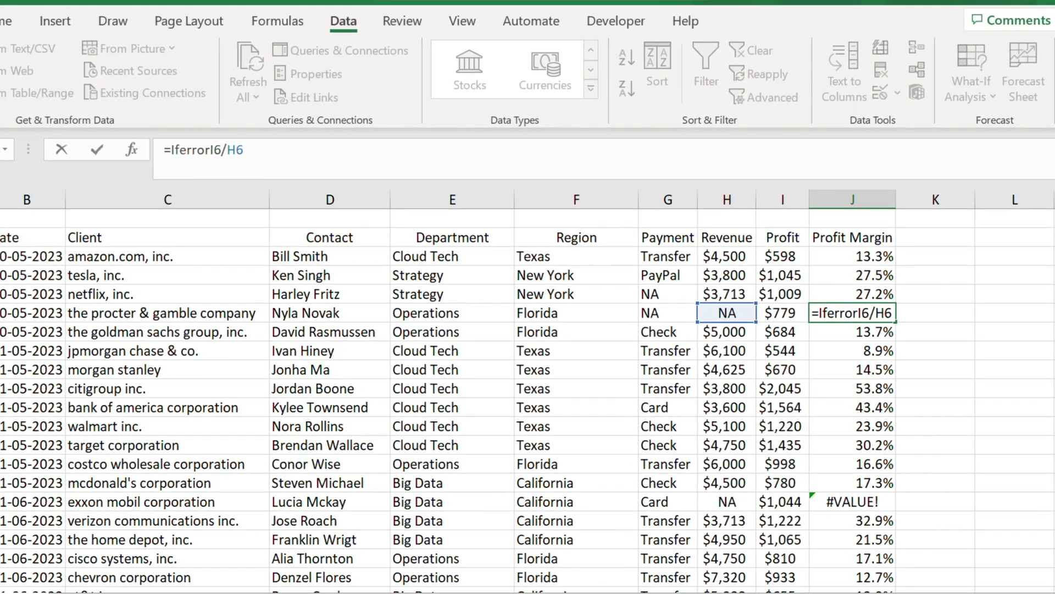
text(()
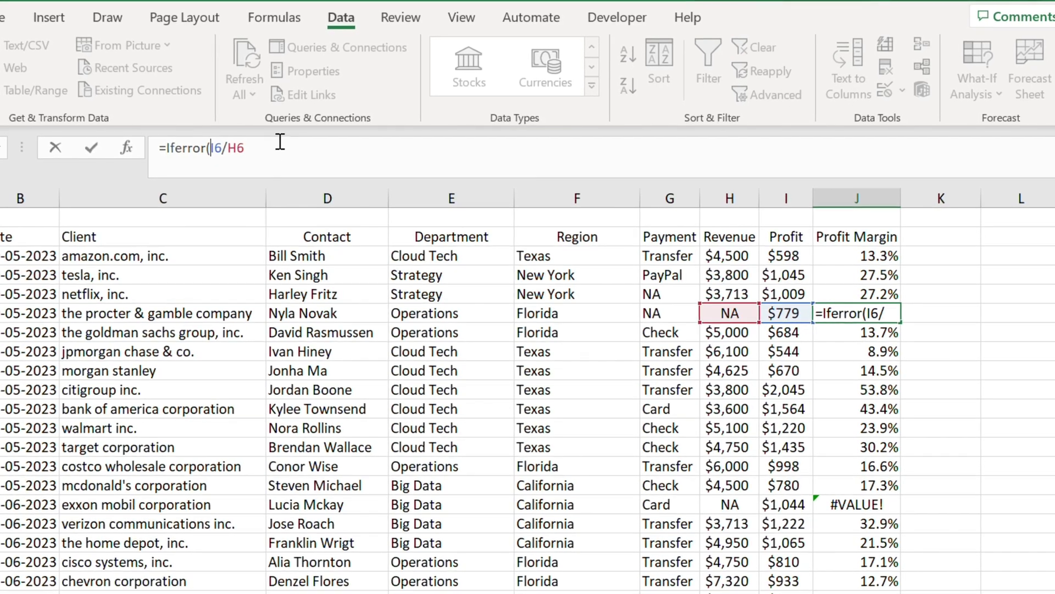
click(272, 157)
text(,)
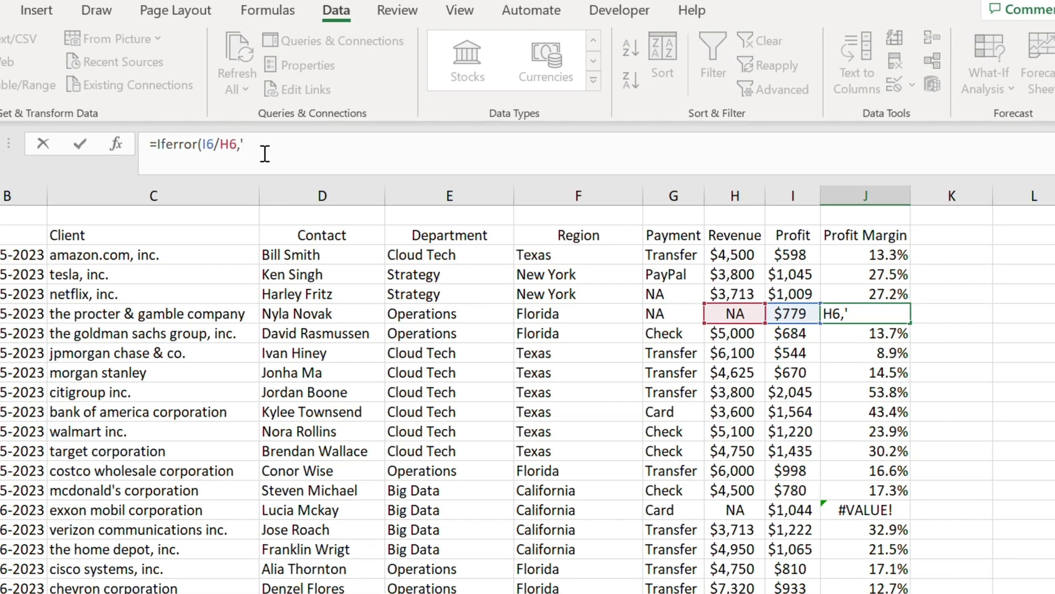
text("NA)
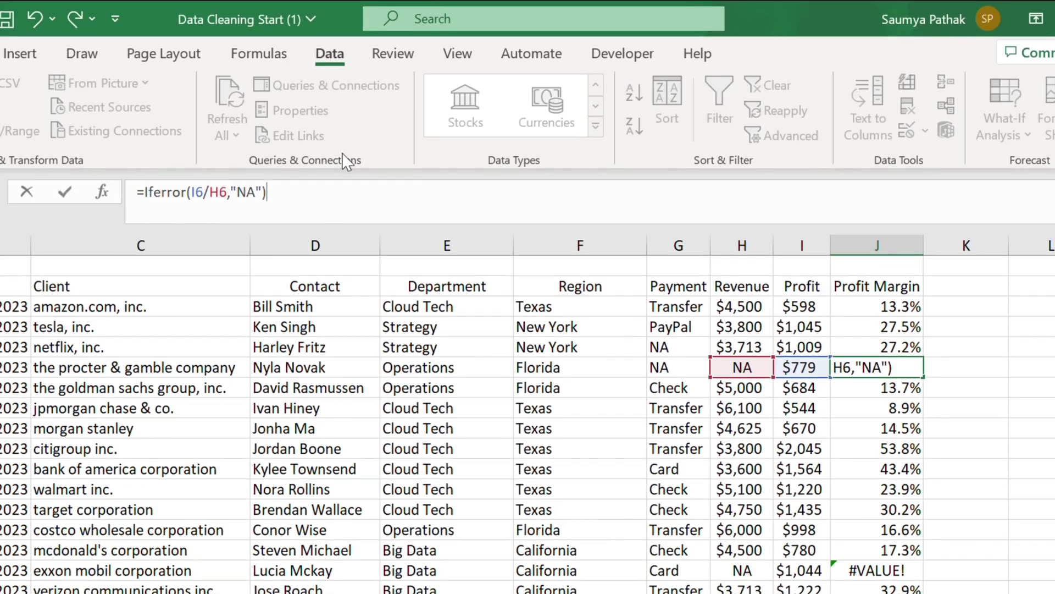
key(Return)
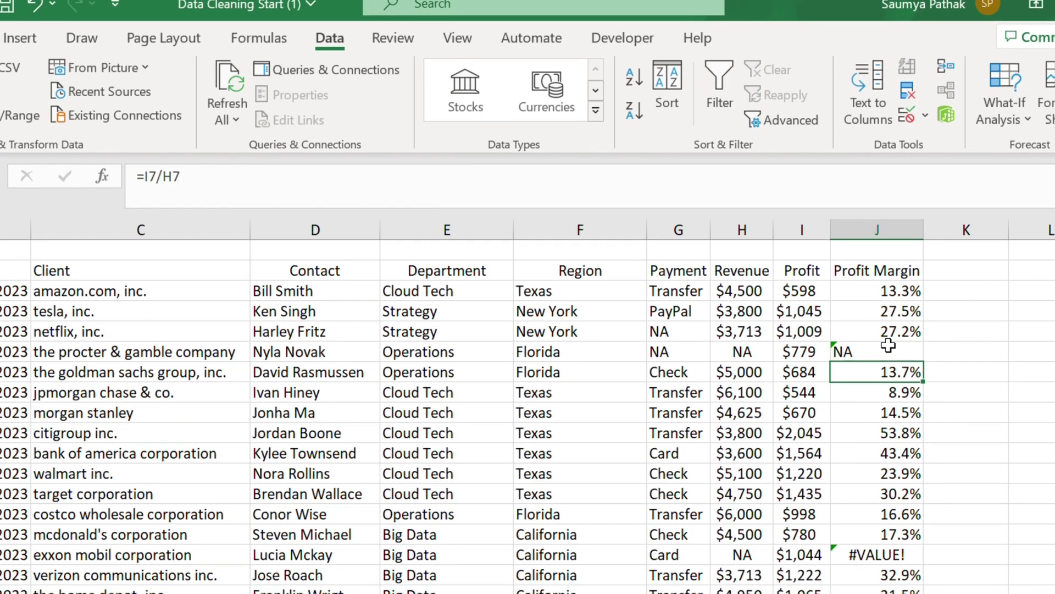
Step: Copy the J6 IFERROR formula down the Profit Margin column J
click(908, 357)
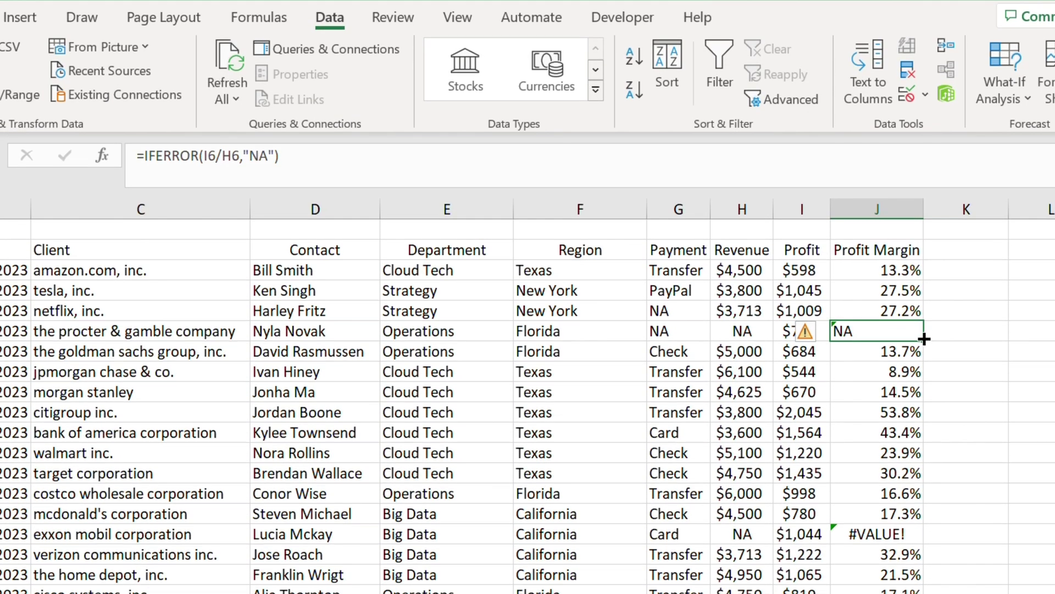
drag(924, 341, 933, 576)
scroll(891, 448, up, 3)
click(891, 451)
click(866, 254)
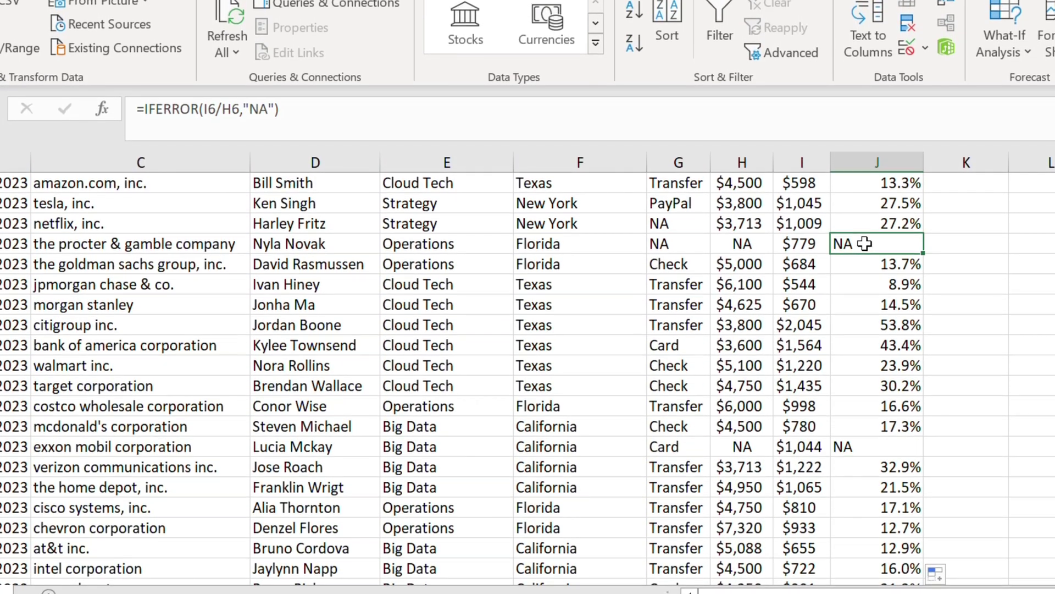
scroll(867, 245, up, 1)
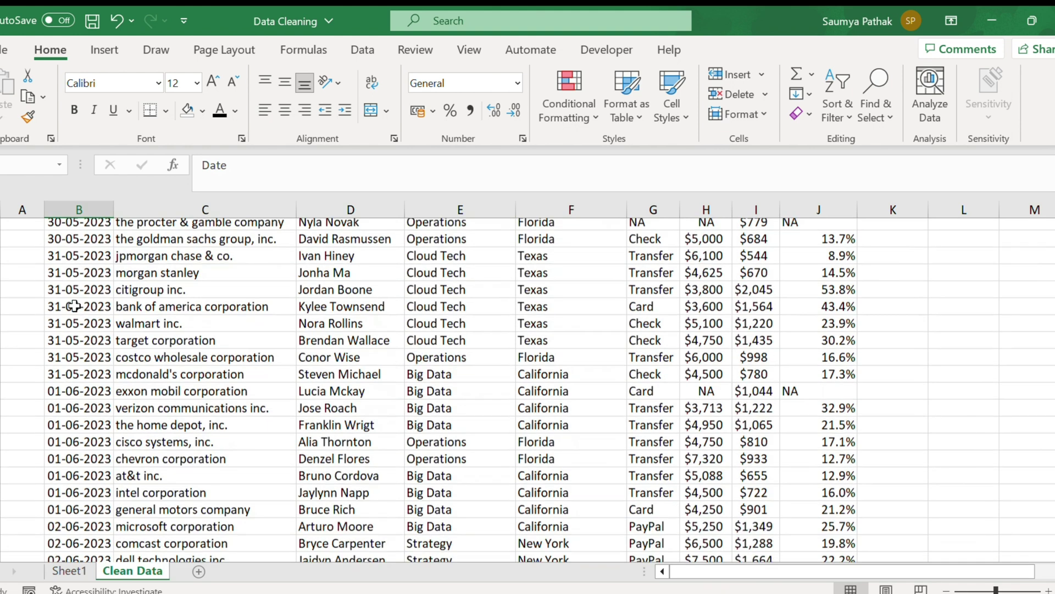
Step: Select header row B3:J3 and give it a light blue fill colour
scroll(74, 275, up, 2)
scroll(562, 468, down, 4)
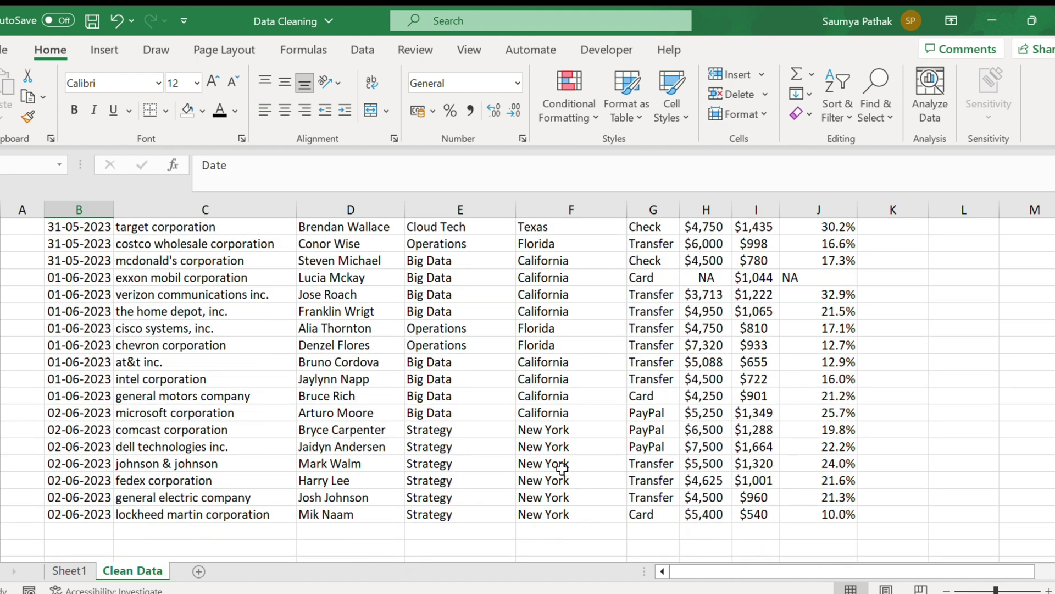
scroll(554, 450, up, 4)
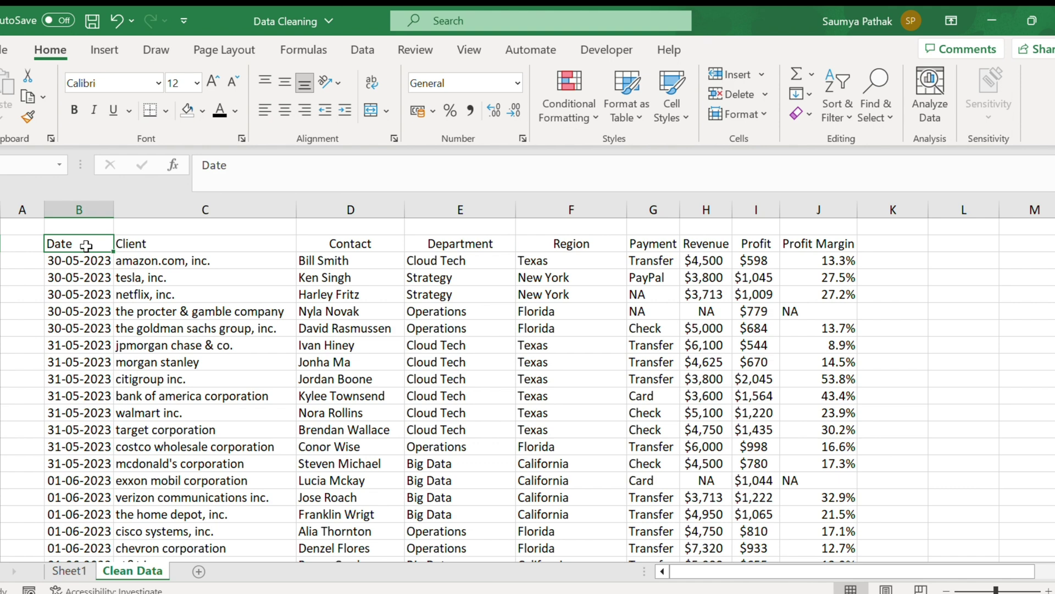
key(ctrl+shift+Right)
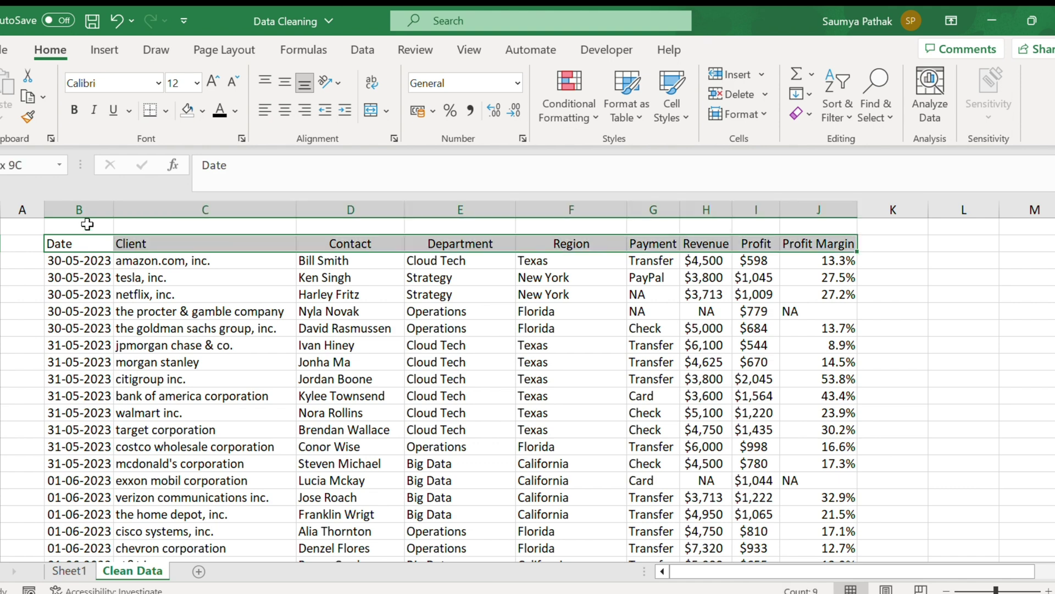
click(242, 139)
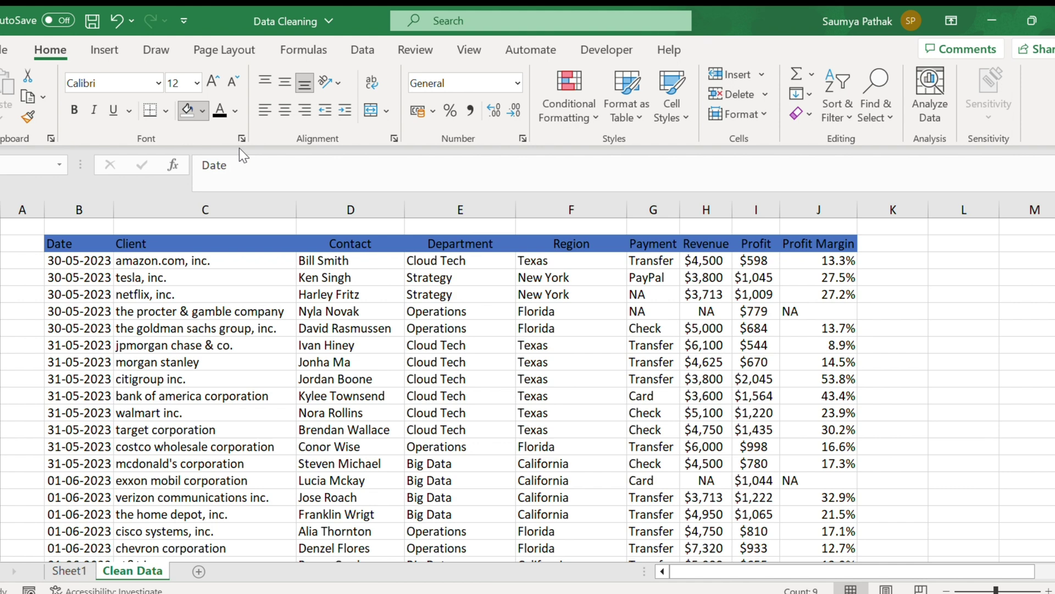
click(239, 194)
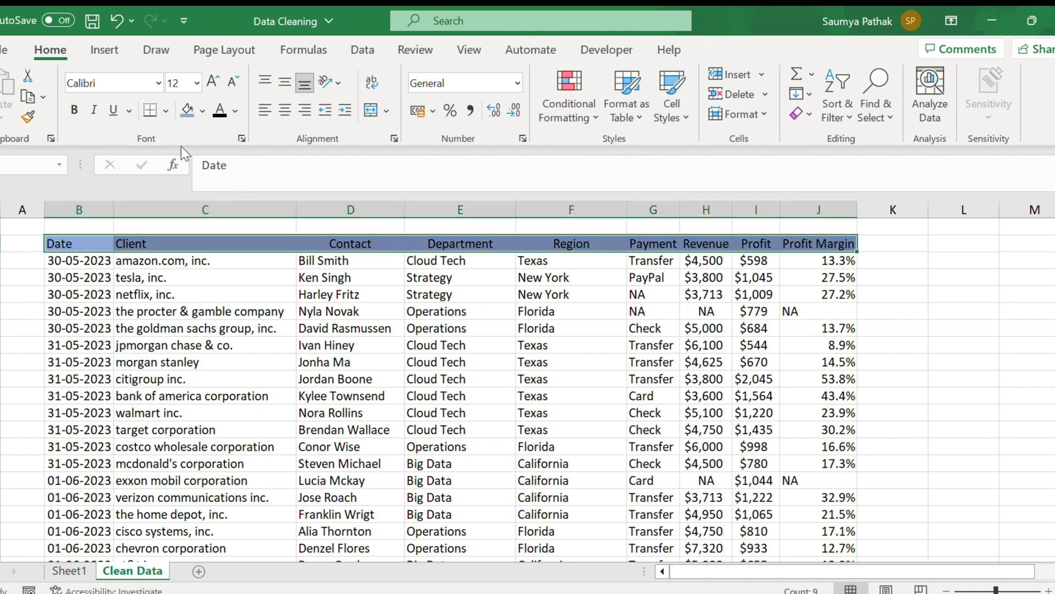
click(235, 111)
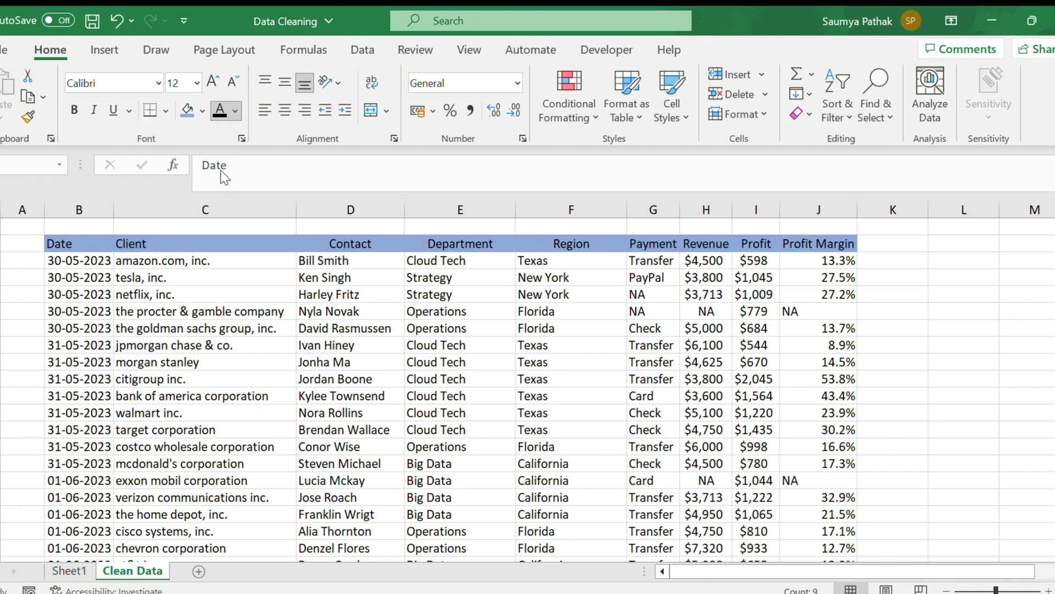
click(289, 308)
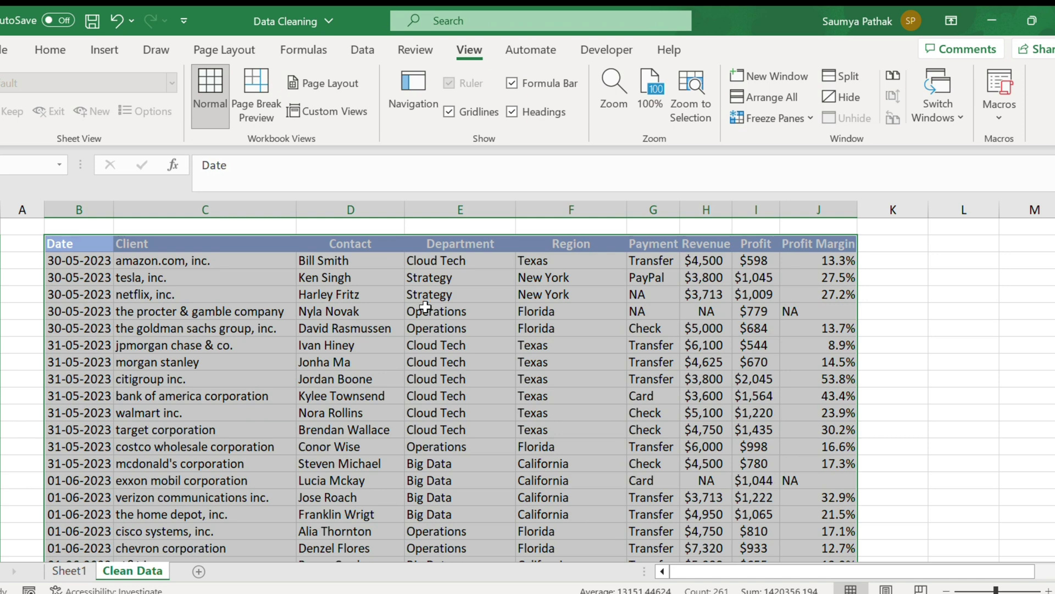
Step: Turn off Gridlines on the View tab for the Clean Data sheet
scroll(316, 370, down, 4)
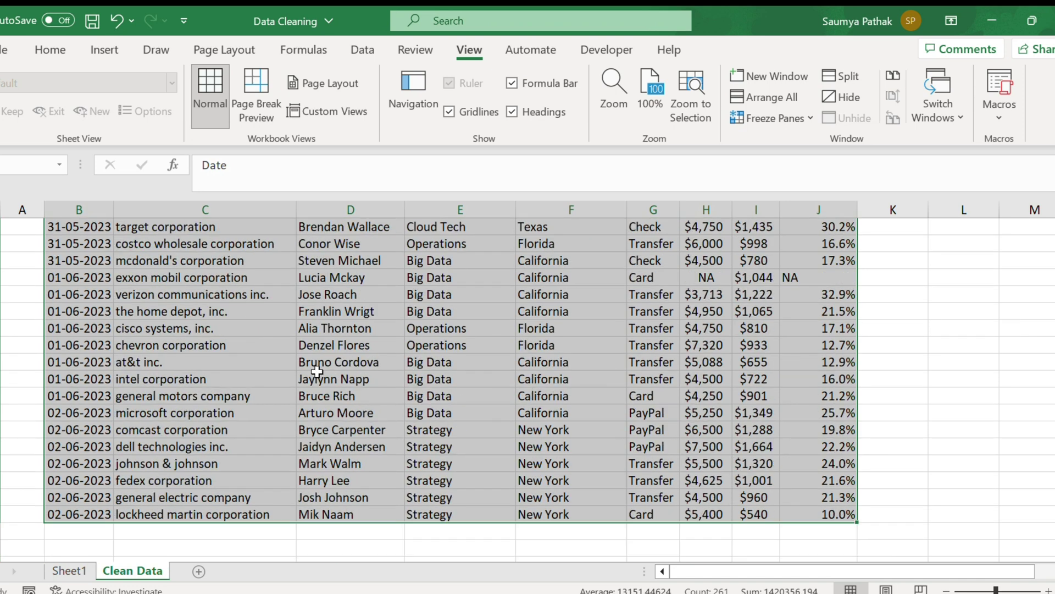
scroll(318, 372, up, 4)
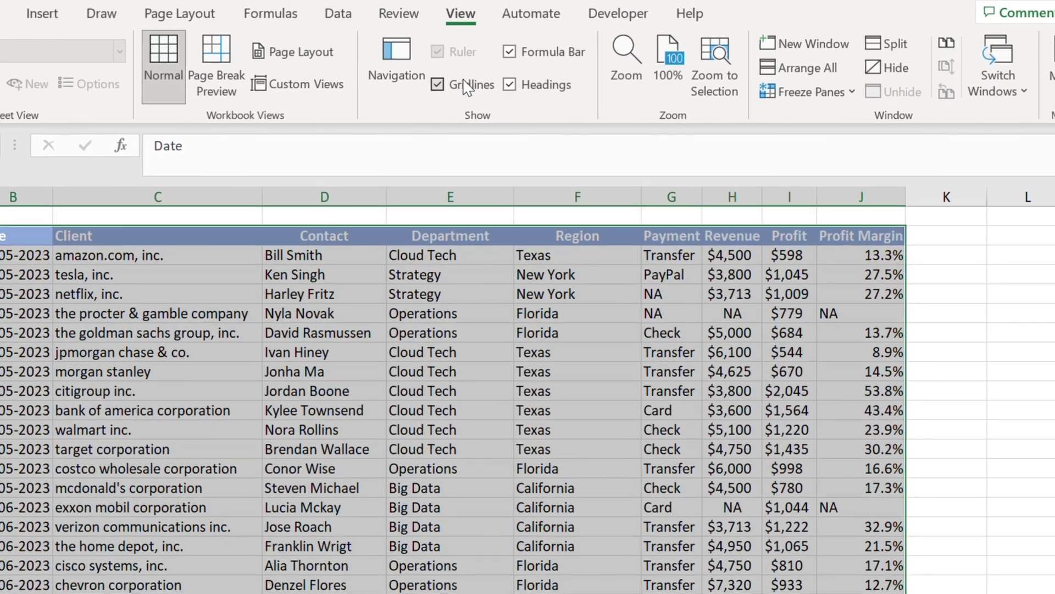
click(467, 86)
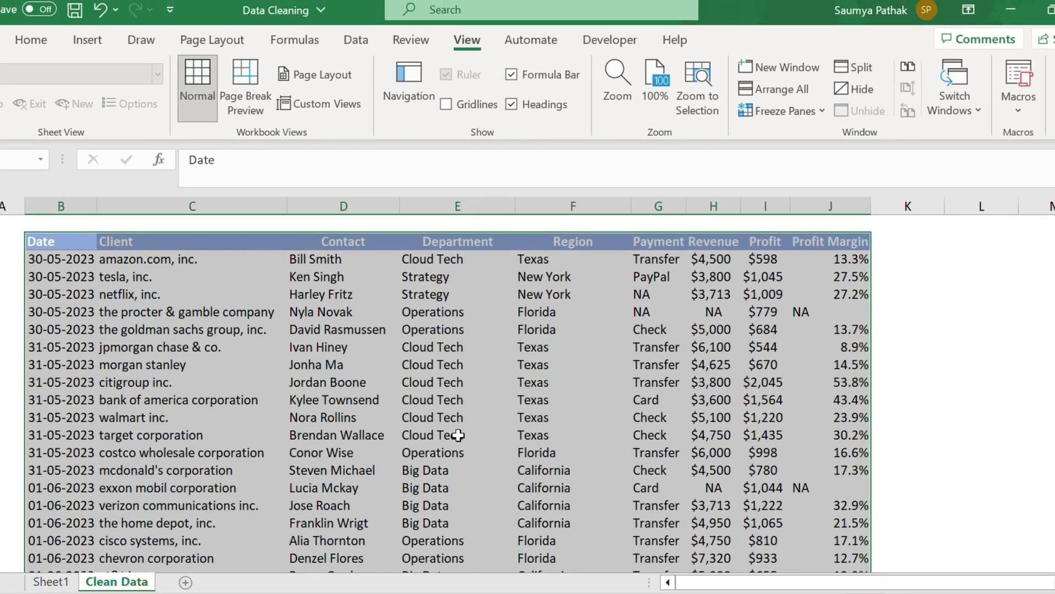
scroll(458, 435, down, 5)
scroll(457, 435, up, 5)
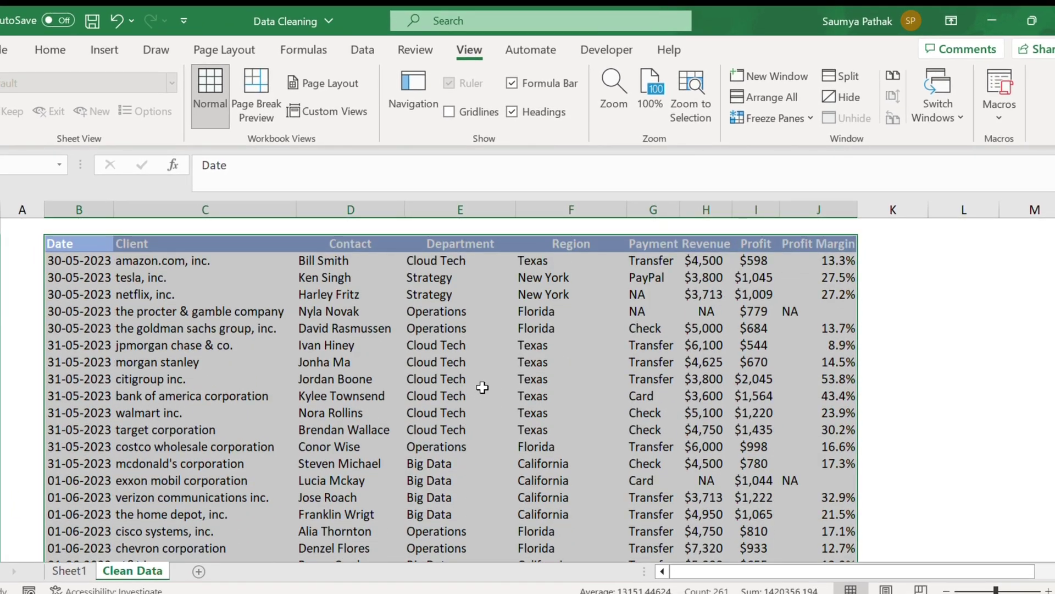
click(919, 381)
scroll(408, 386, down, 6)
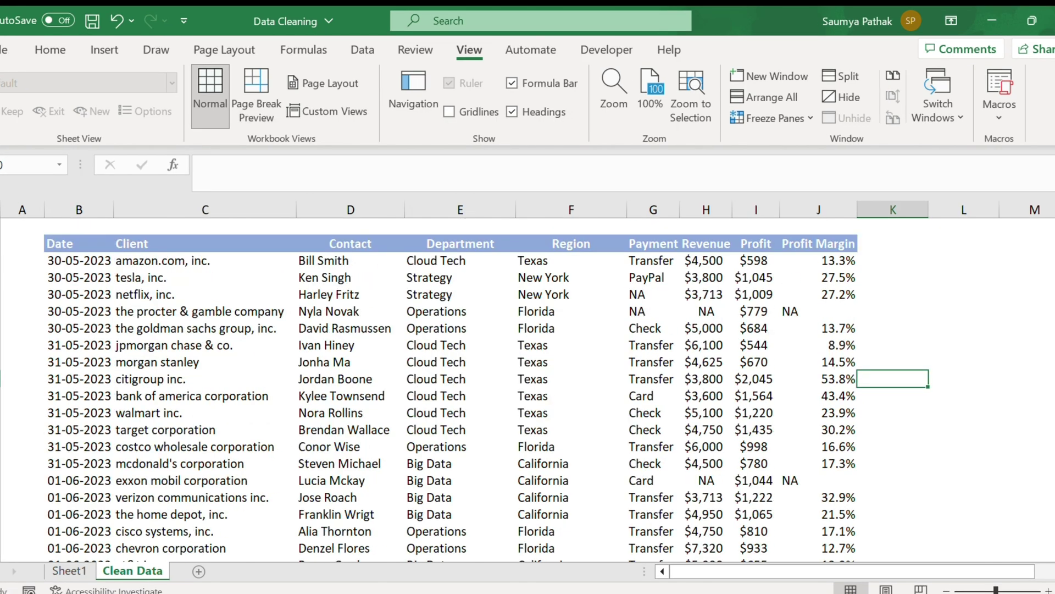
Step: Compare against the raw data on Sheet1, then return to Clean Data
click(66, 572)
scroll(149, 434, down, 5)
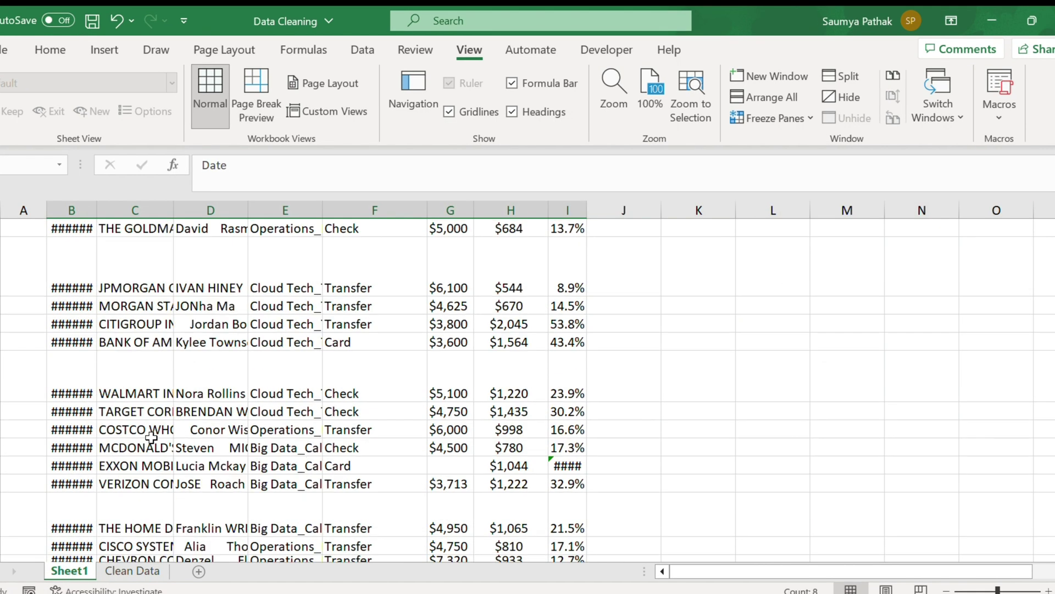
scroll(153, 436, down, 3)
scroll(160, 437, up, 4)
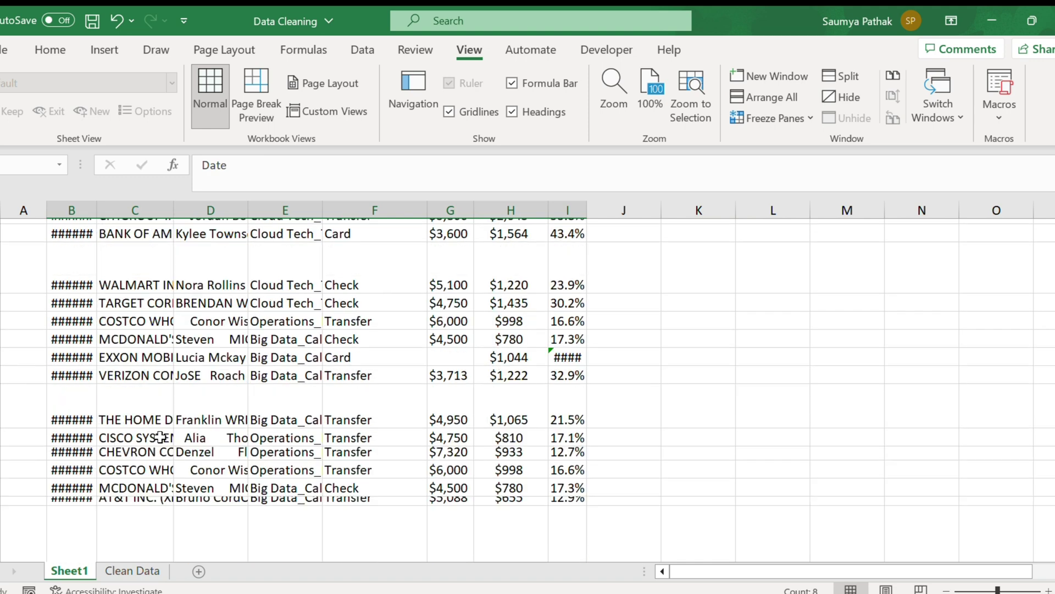
click(132, 572)
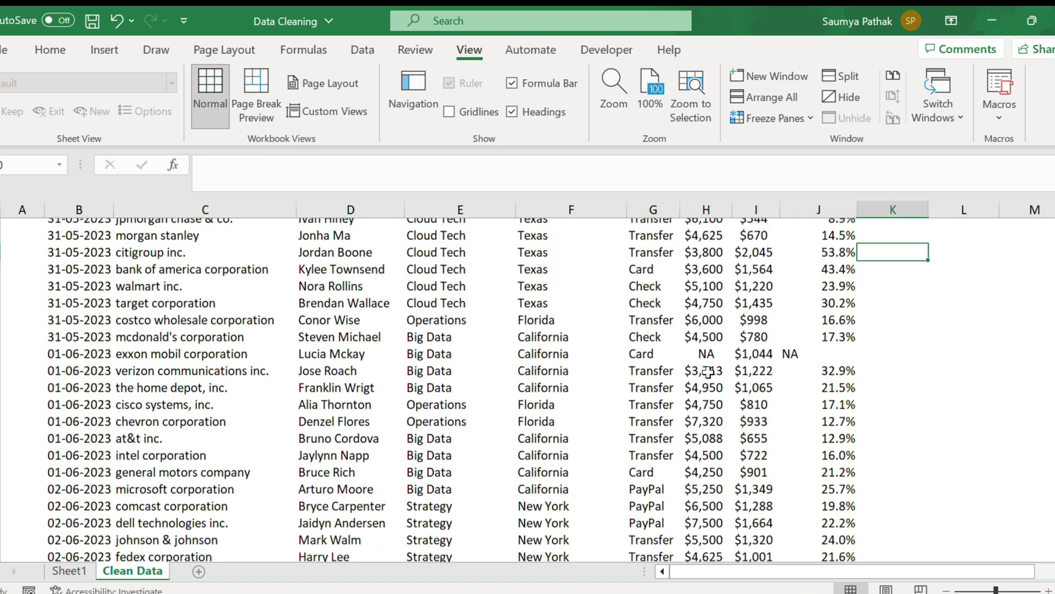